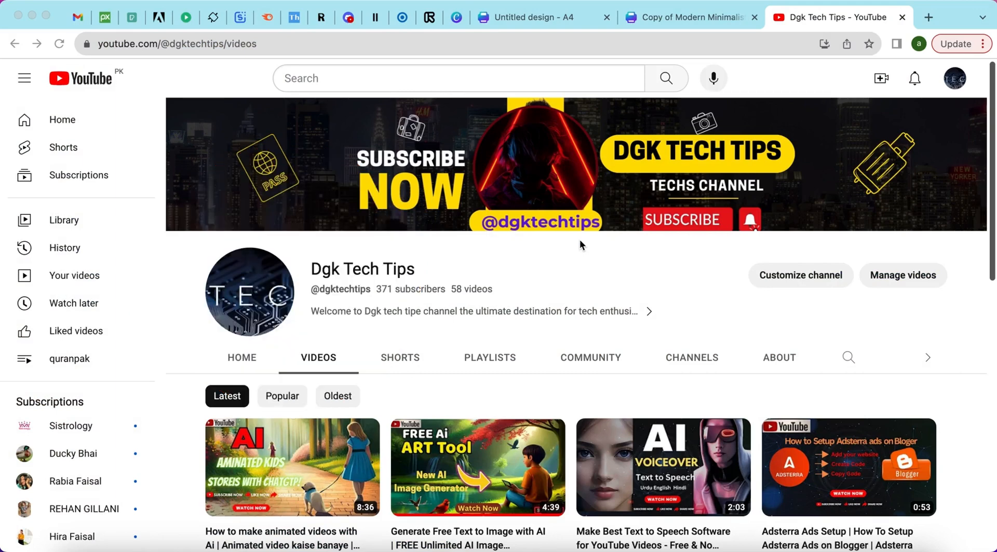
Open a new Chrome tab and load the Canva home page at canva.com.
key(super+t)
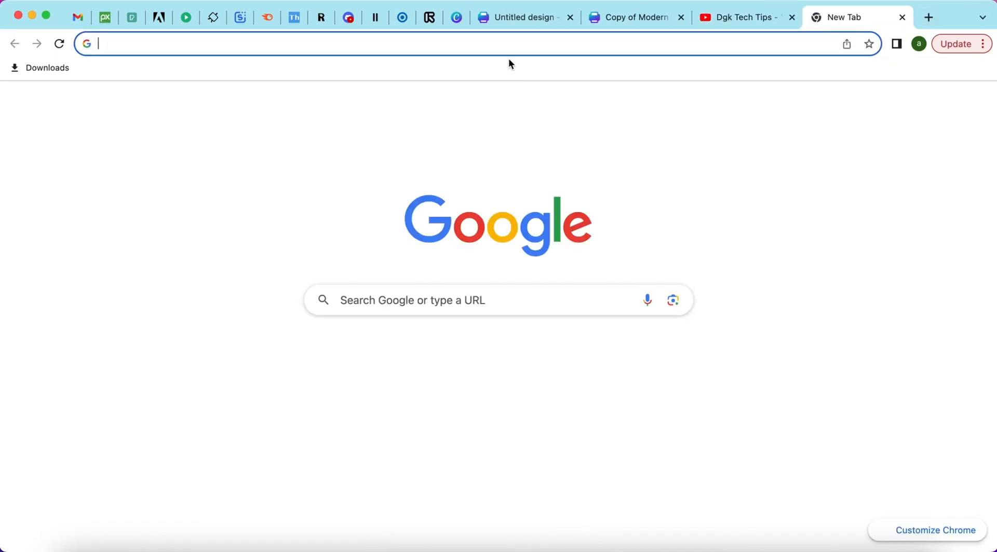
click(514, 48)
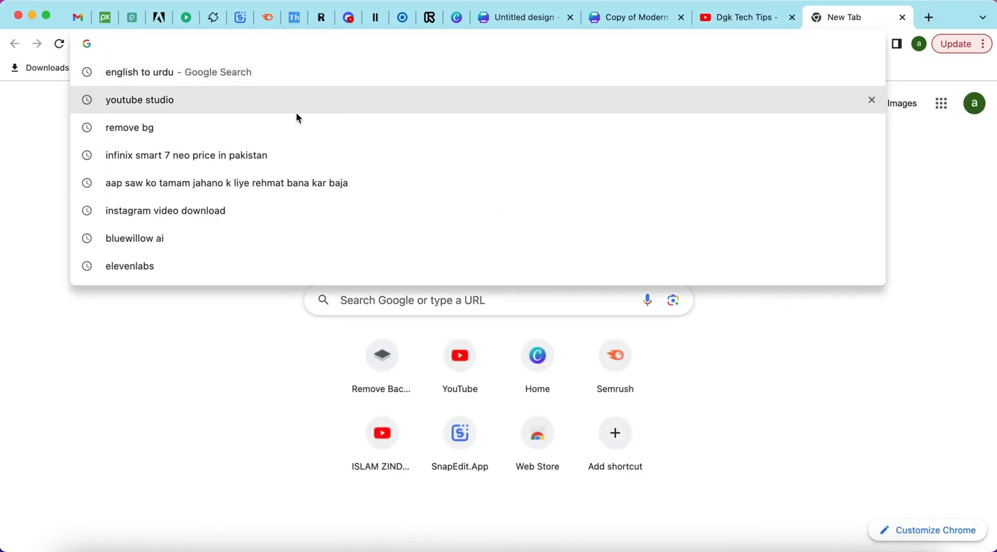
text(canv)
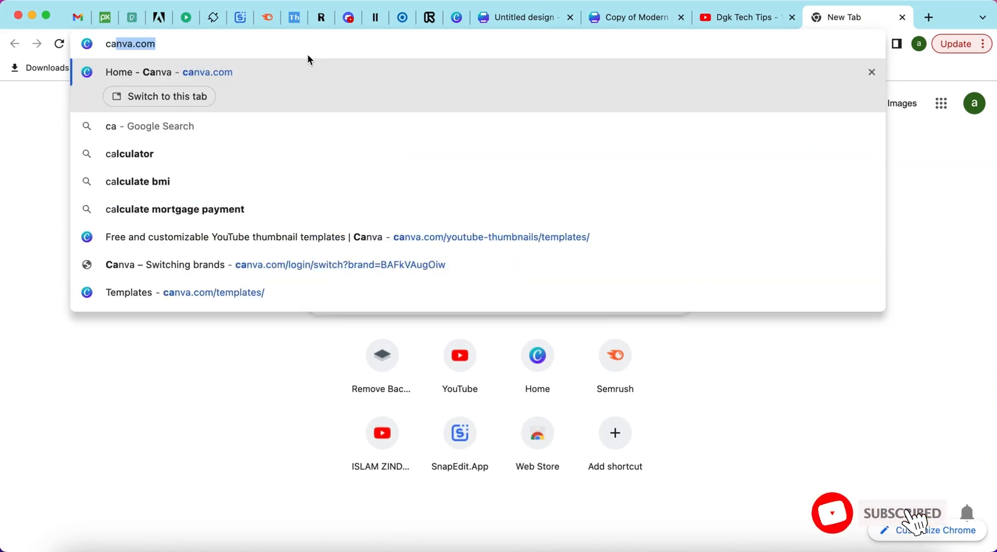
text(a)
key(Return)
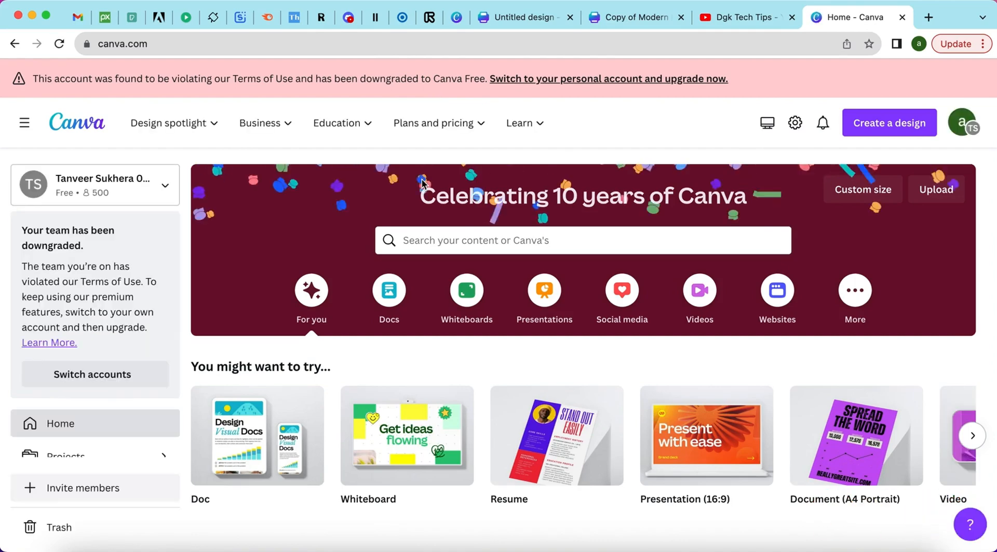
scroll(421, 179, down, 2)
scroll(422, 180, up, 3)
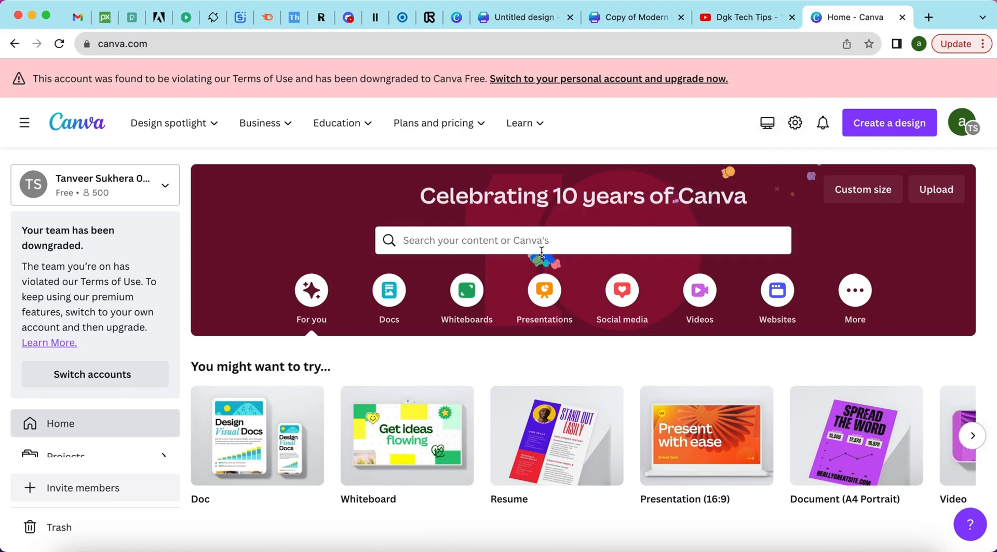
scroll(541, 256, down, 3)
scroll(541, 256, down, 5)
scroll(551, 291, up, 5)
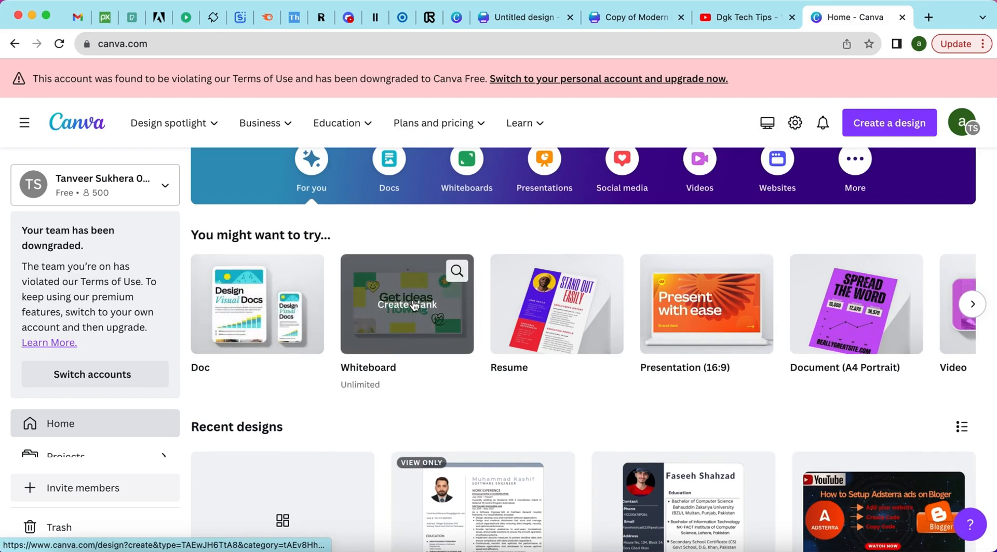
scroll(578, 293, up, 3)
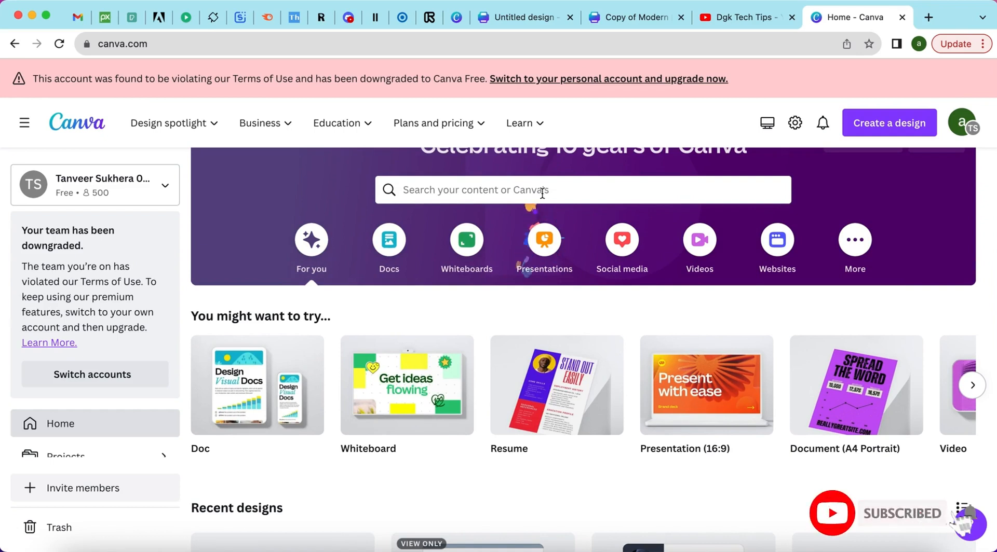
Create a blank Resume design, then return to the blue professional modern CV resume design.
click(542, 193)
text(cv)
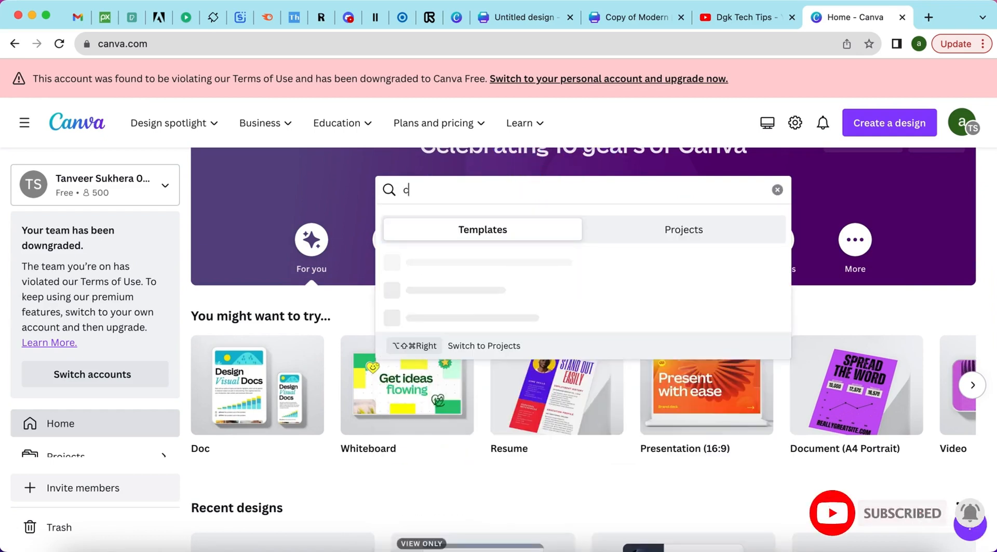
key(BackSpace)
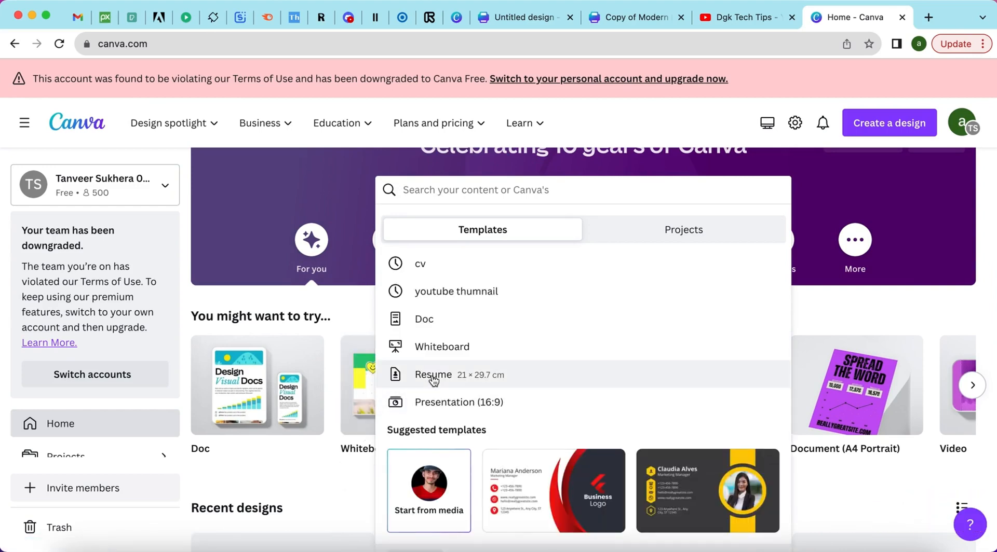
click(346, 475)
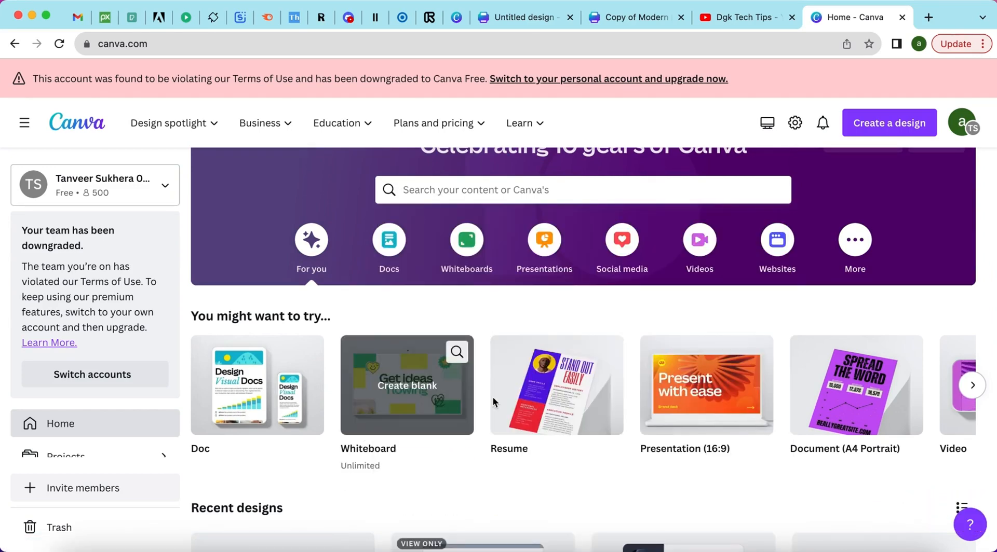
click(528, 383)
click(517, 17)
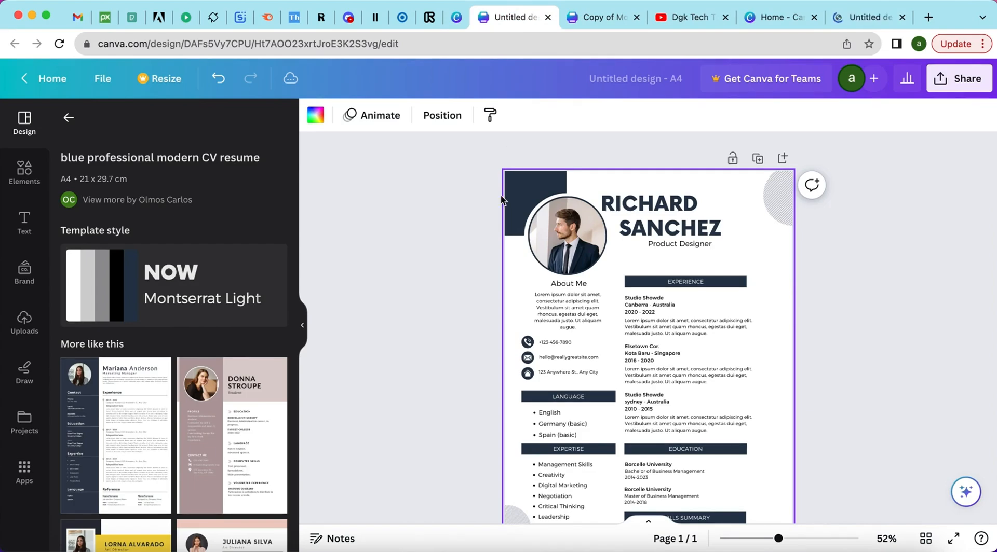
Close the unused blank design and Canva home tabs, returning to the CV editor.
click(860, 11)
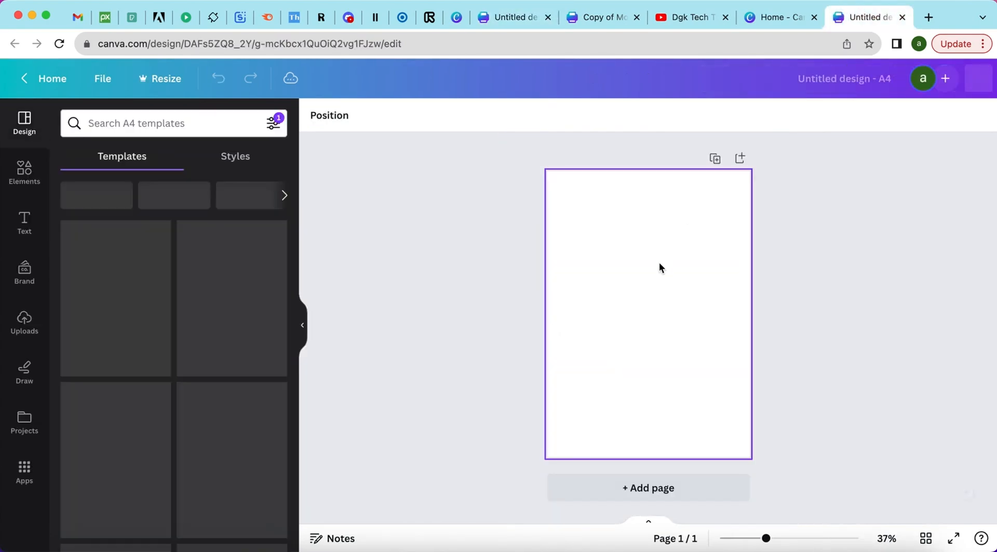
click(903, 18)
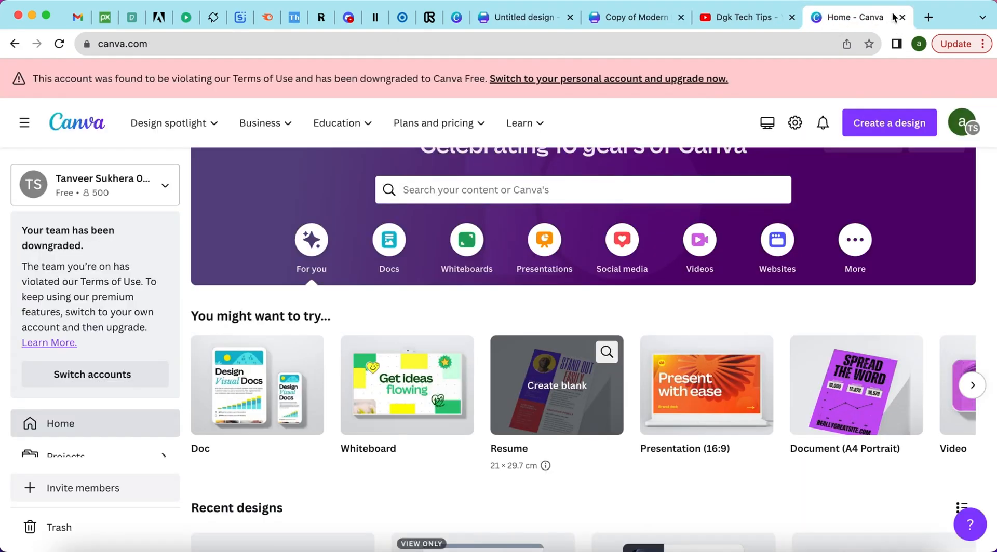
click(897, 17)
click(549, 21)
Apply the black-and-white diagonal-shape Product Designer resume template from the Templates panel.
scroll(604, 285, down, 5)
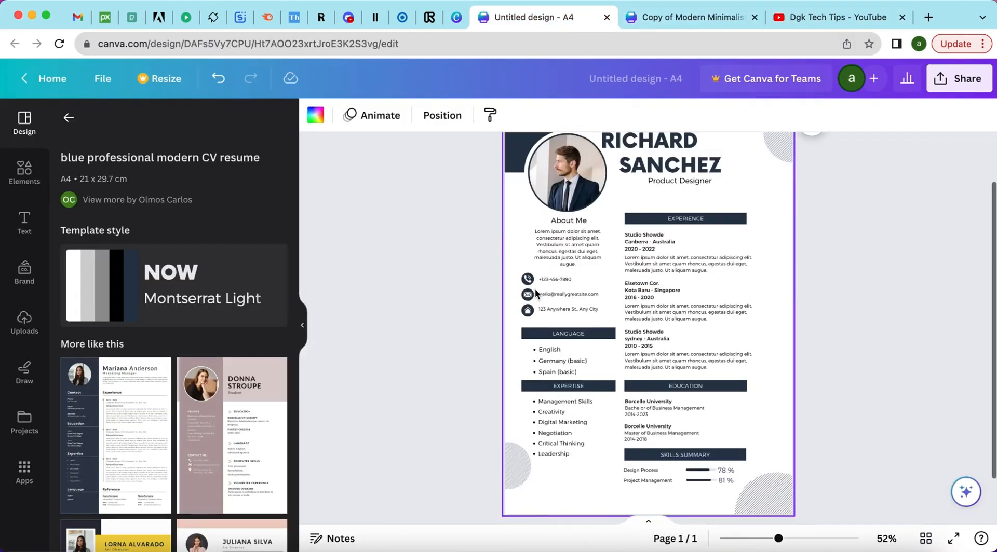
scroll(604, 285, up, 4)
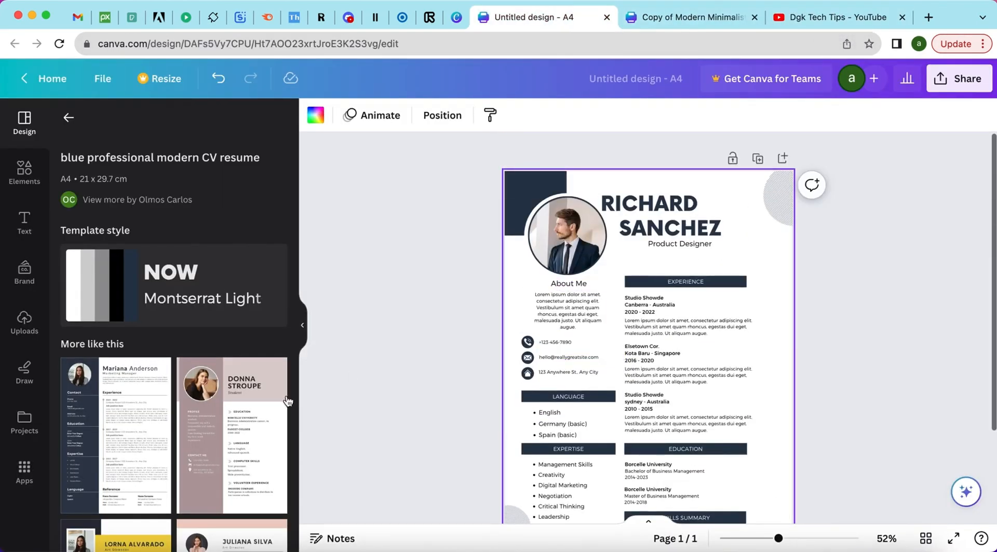
scroll(286, 401, down, 5)
scroll(286, 402, down, 10)
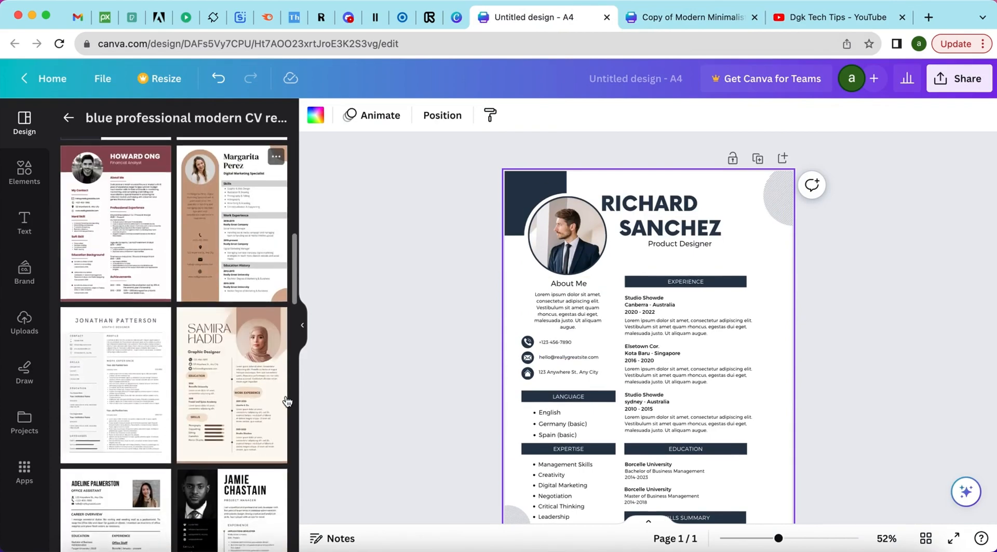
scroll(219, 404, down, 10)
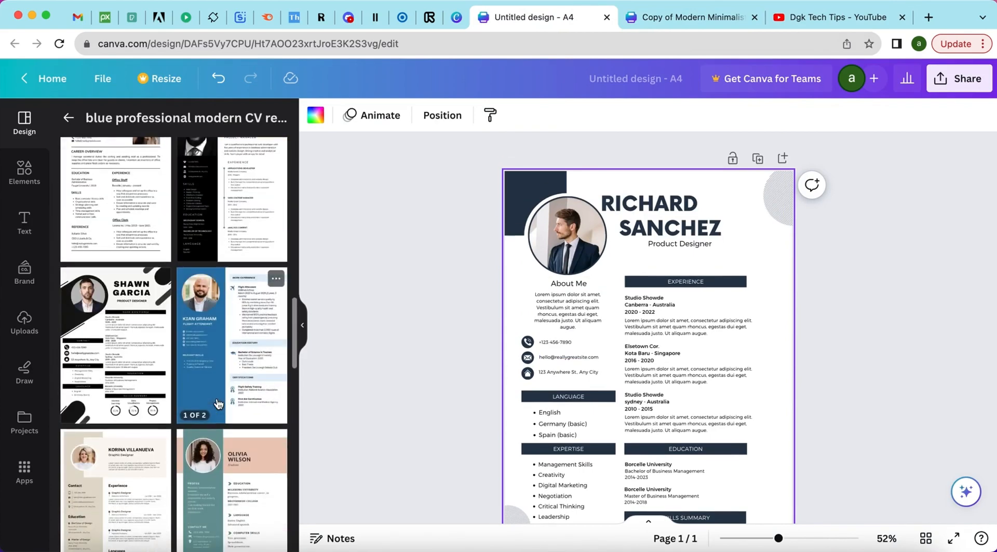
scroll(218, 404, up, 3)
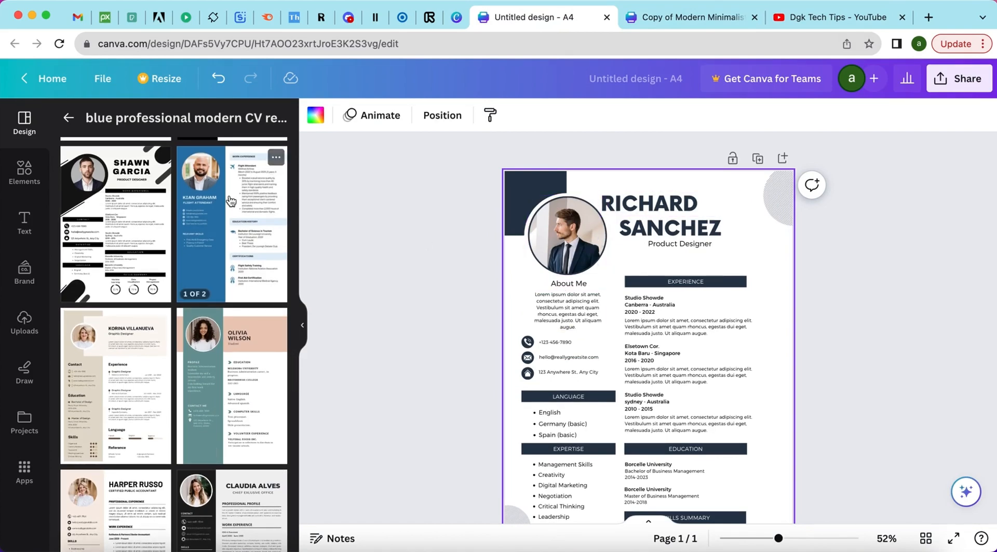
click(104, 218)
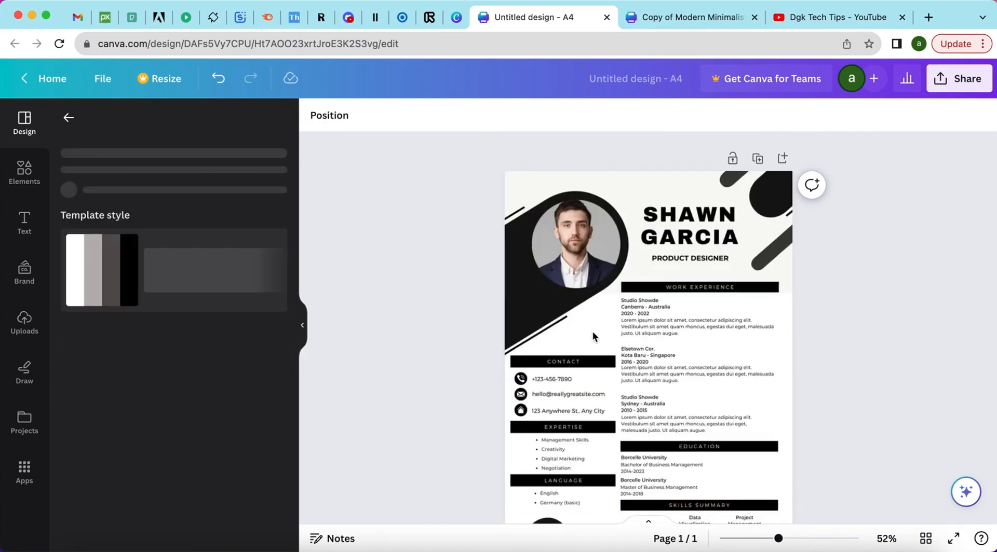
Apply the Mariana Anderson dark-sidebar Marketing Manager template and bring the canvas into view.
scroll(592, 333, down, 2)
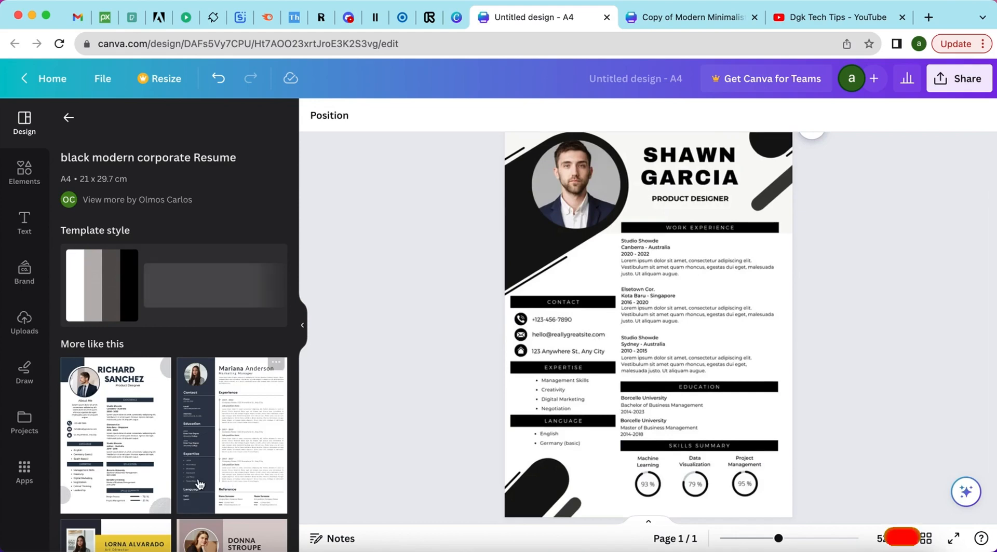
scroll(217, 418, down, 2)
click(223, 398)
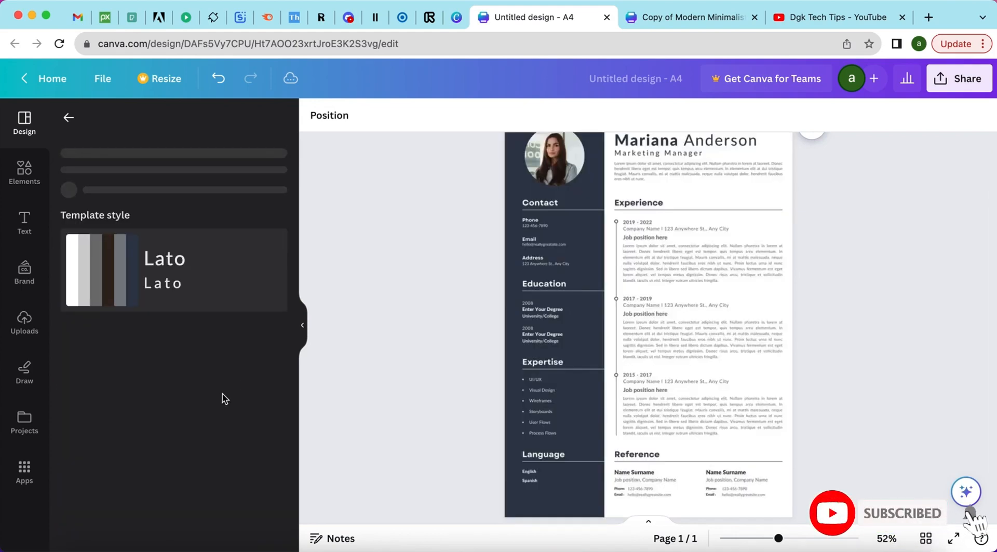
scroll(592, 263, up, 1)
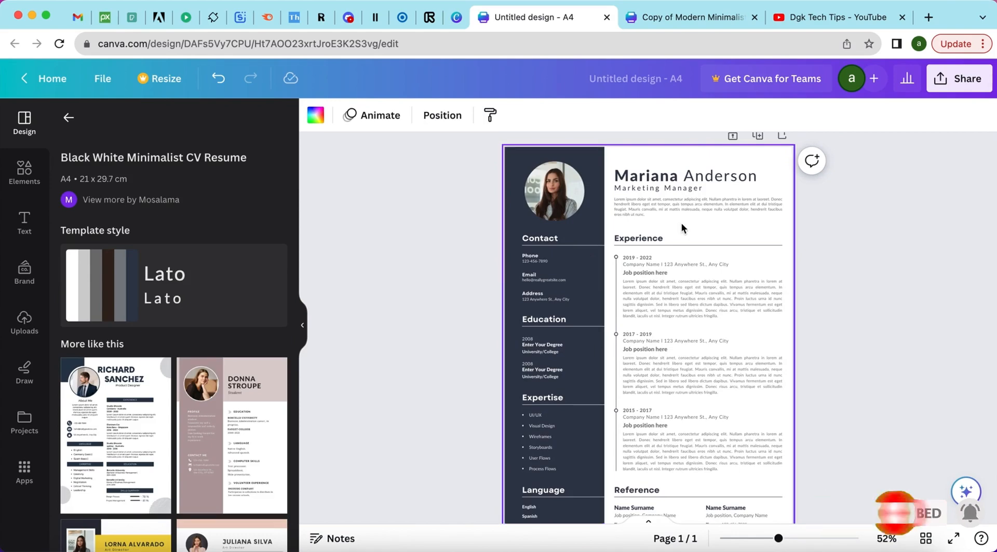
scroll(681, 223, up, 5)
scroll(681, 223, up, 3)
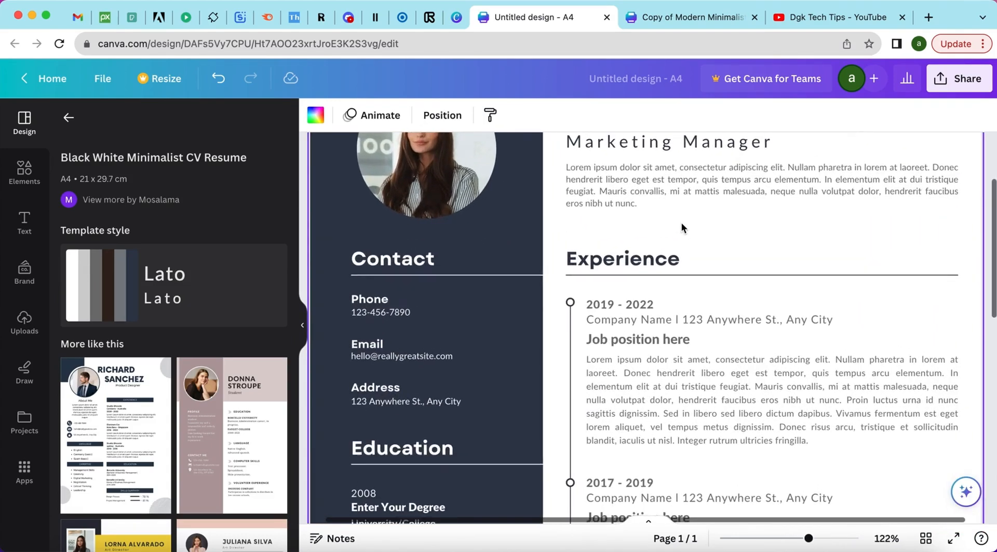
scroll(681, 223, up, 2)
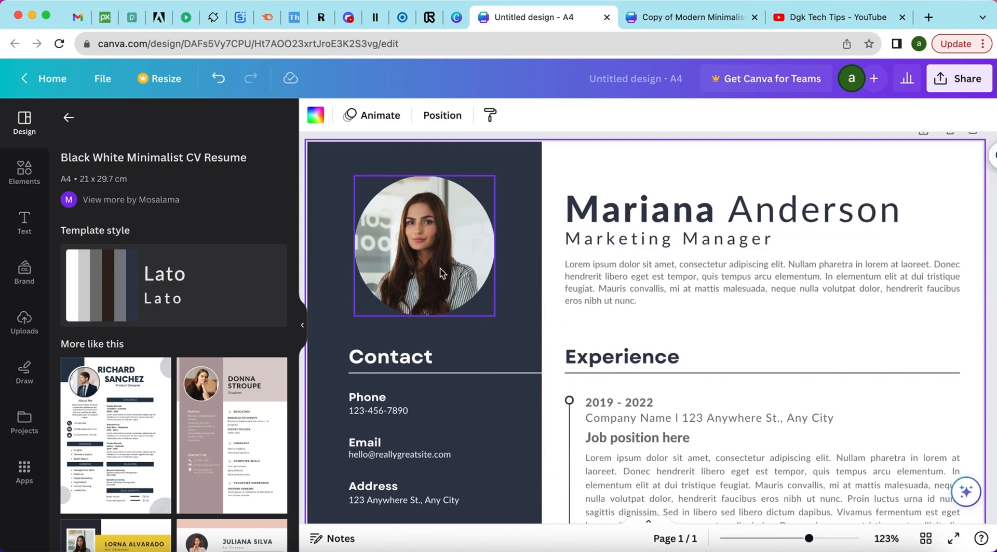
scroll(475, 288, left, 1)
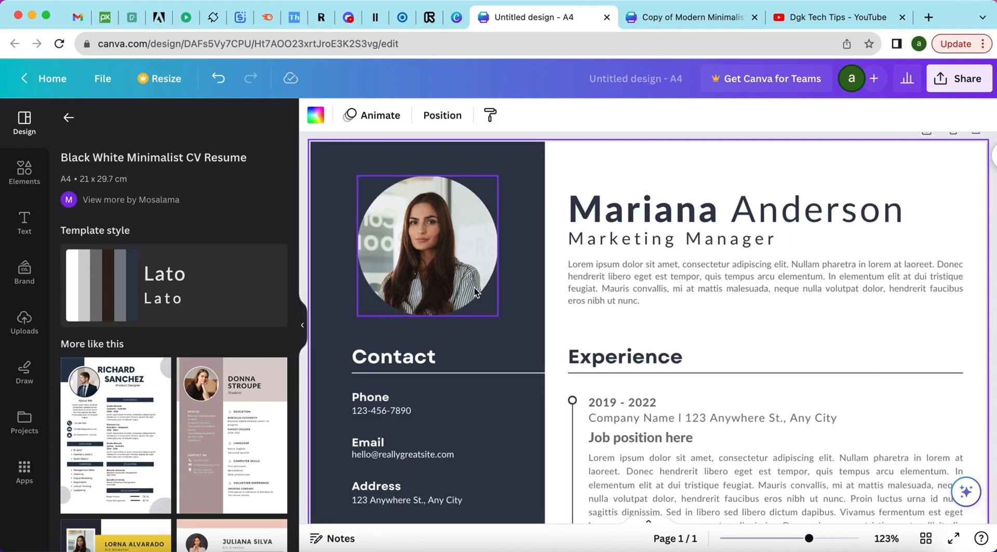
Delete the template's stock profile photo while keeping the empty circle frame.
double_click(440, 243)
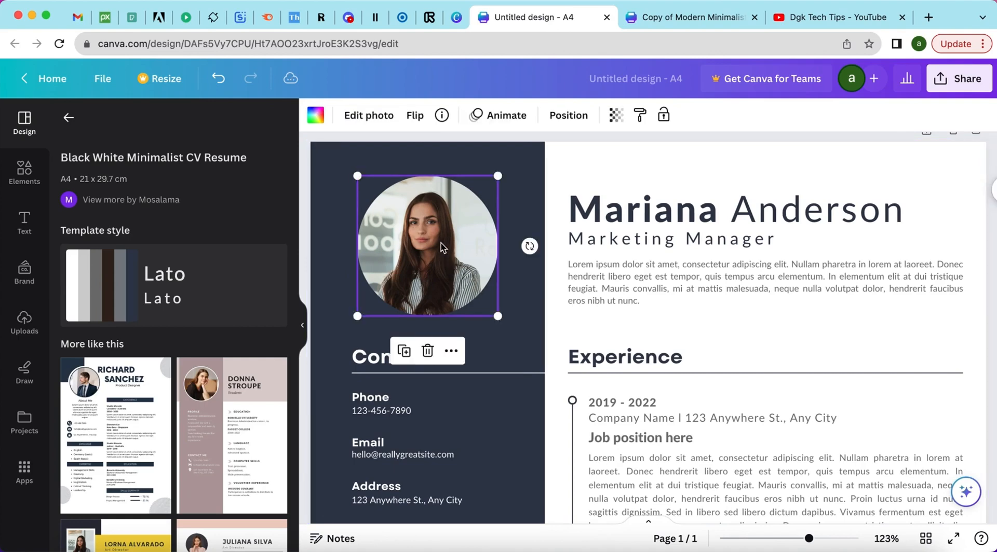
click(525, 340)
click(429, 351)
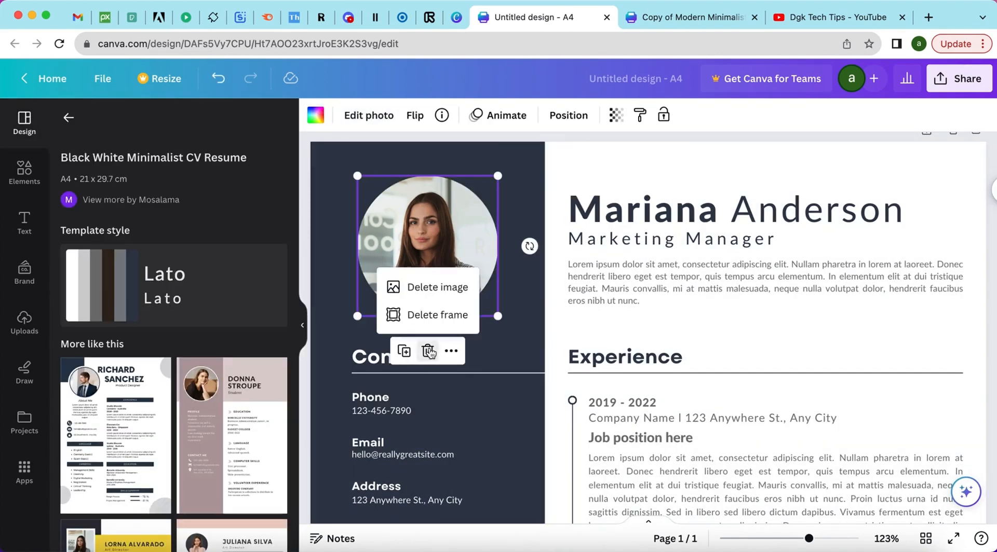
click(428, 291)
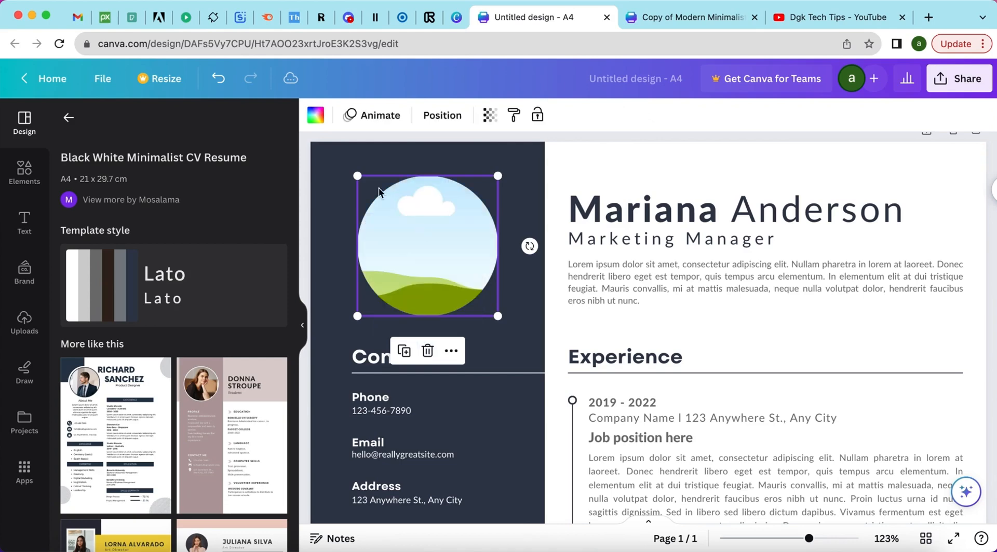
Place the uploaded blue-eyed woman portrait from Uploads into the circular frame.
click(24, 322)
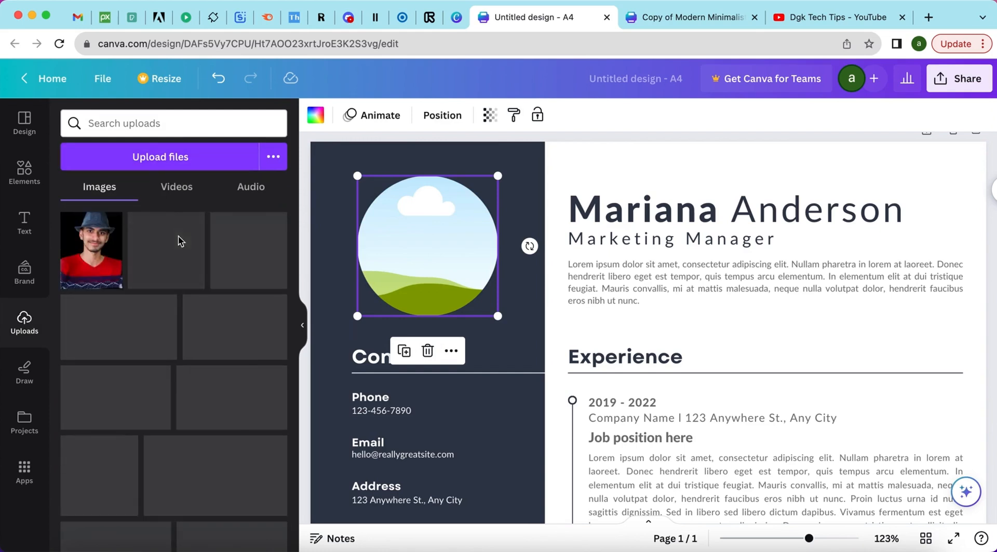
scroll(178, 241, down, 2)
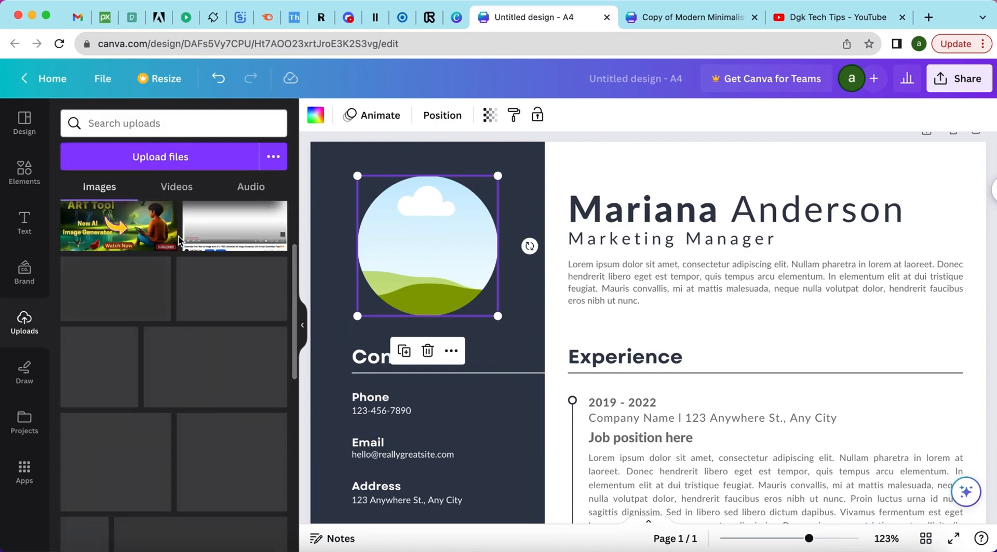
scroll(178, 241, up, 1)
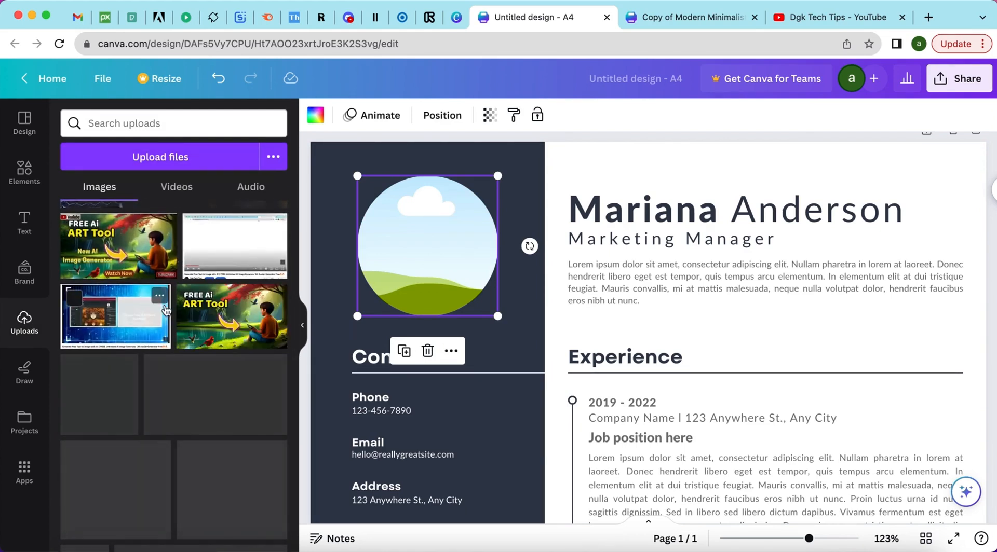
scroll(166, 311, down, 1)
click(225, 356)
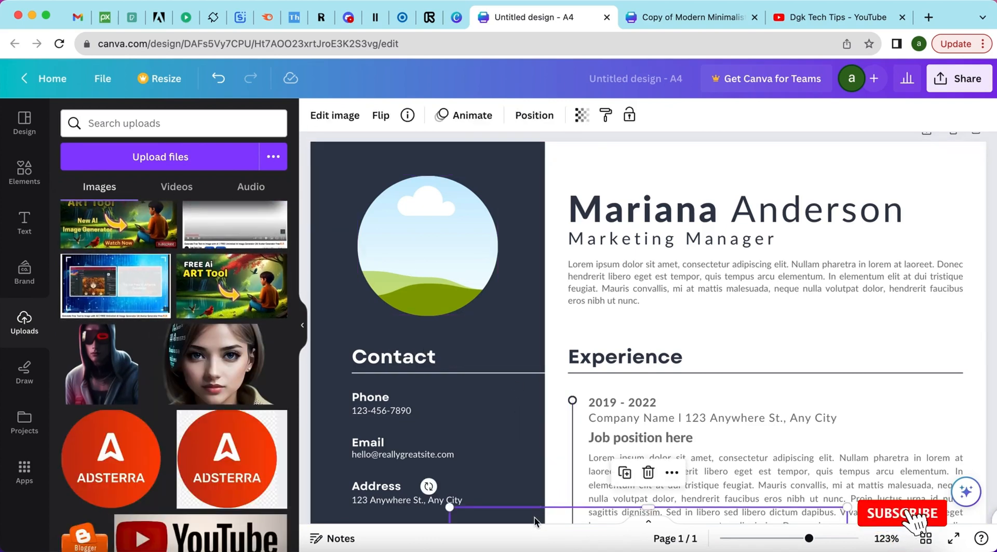
drag(535, 519, 540, 200)
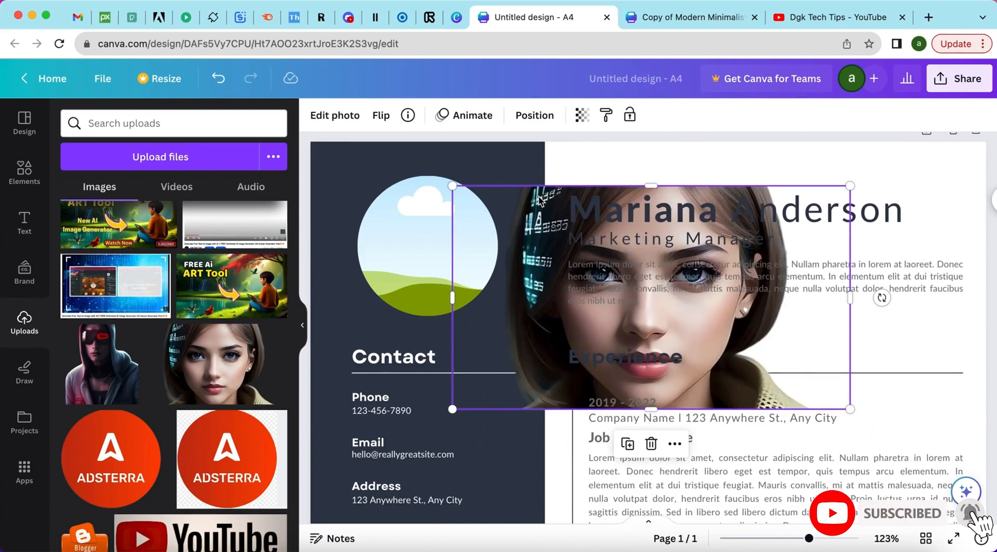
drag(672, 327, 444, 259)
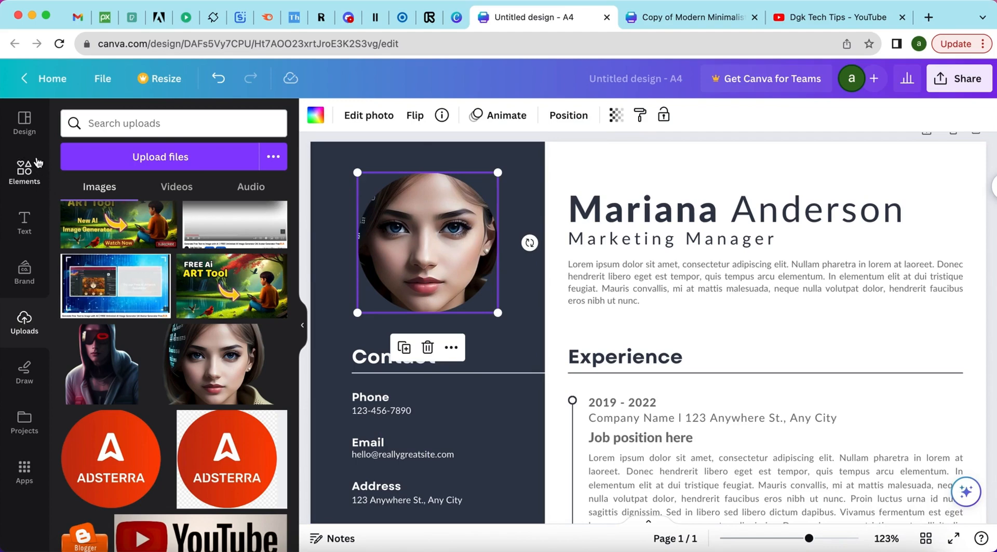
Replace the sample name heading 'Mariana Anderson' with the CV owner's full name.
click(27, 125)
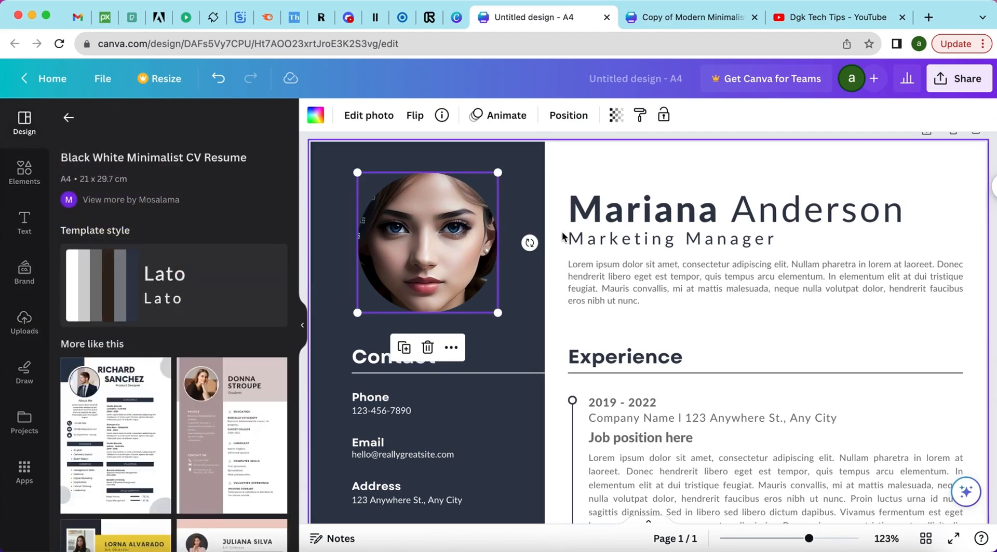
scroll(607, 266, down, 3)
scroll(607, 267, down, 2)
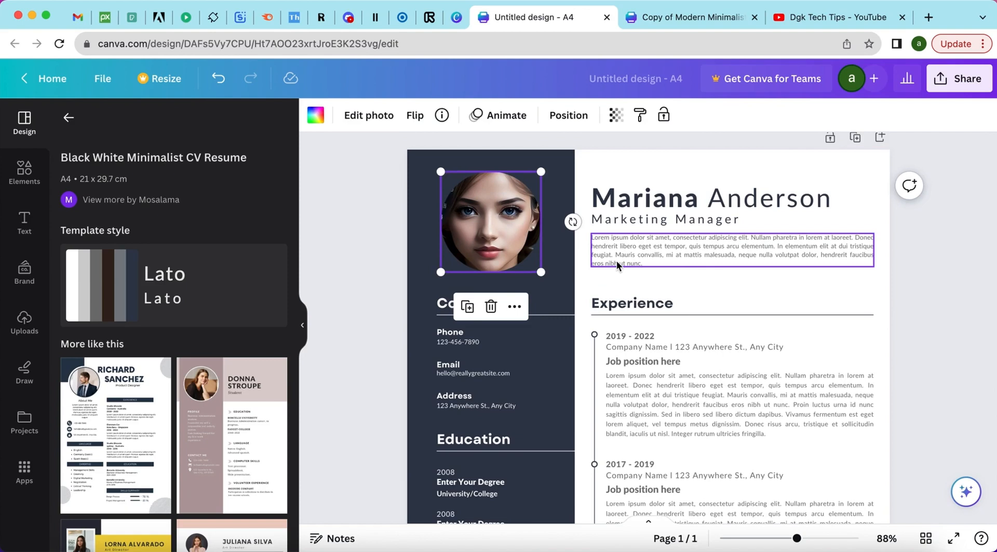
double_click(669, 195)
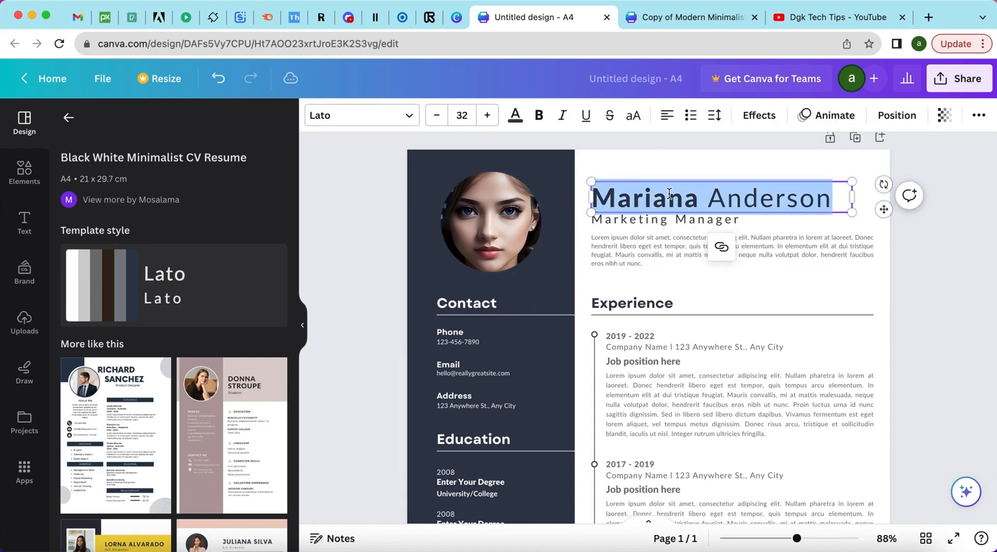
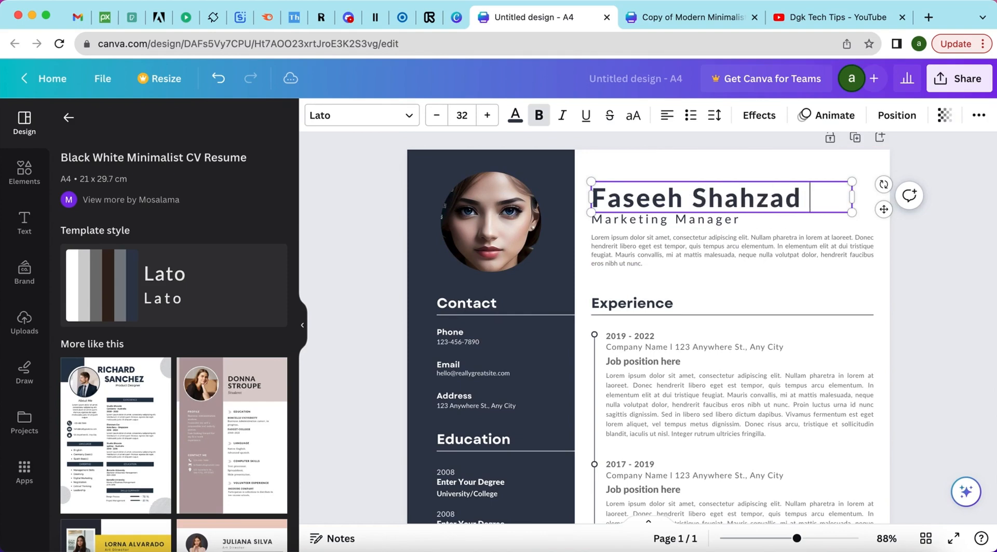
click(677, 220)
Select the job title, intro paragraph, Experience heading and 2019 - 2022 date line for editing.
click(677, 221)
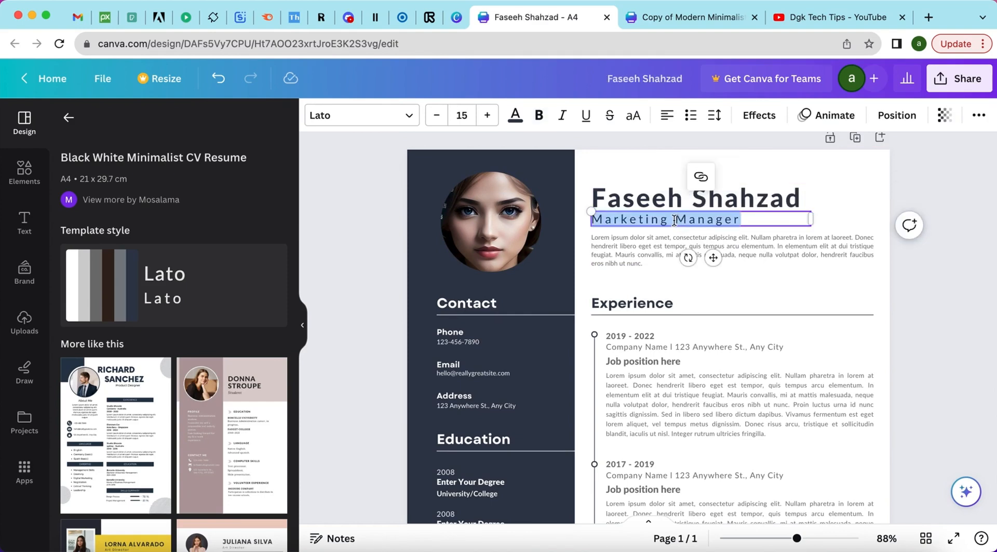
click(649, 240)
click(649, 240)
click(650, 240)
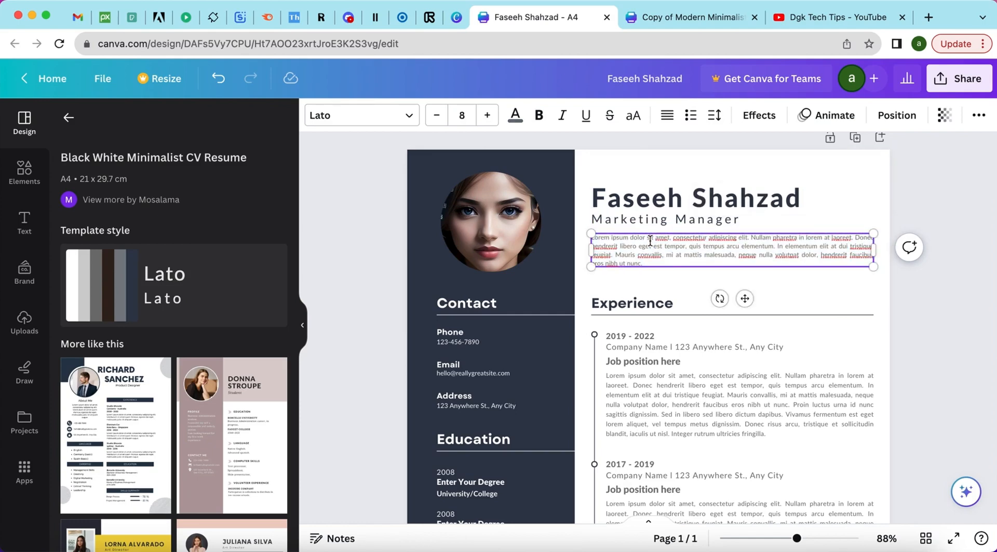
click(654, 276)
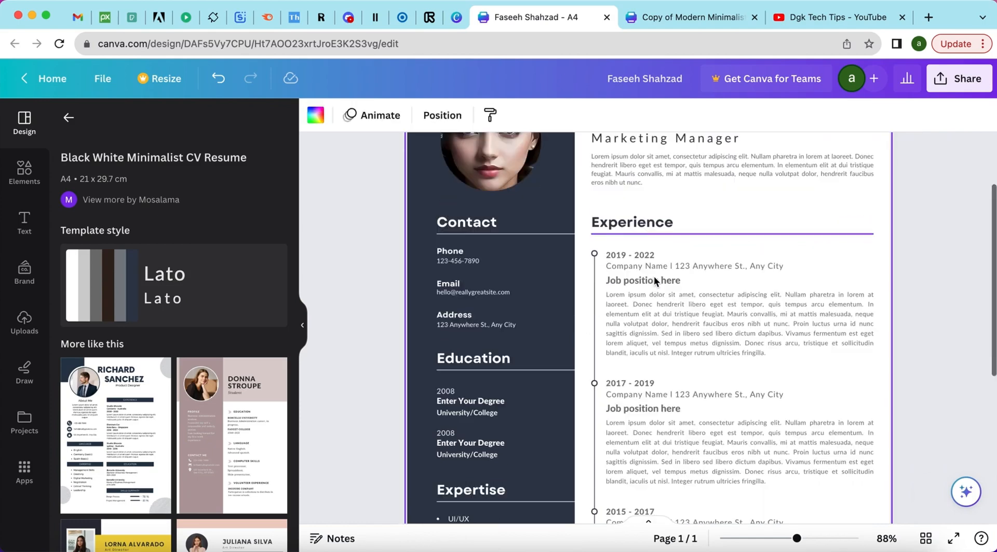
scroll(653, 276, down, 2)
double_click(646, 232)
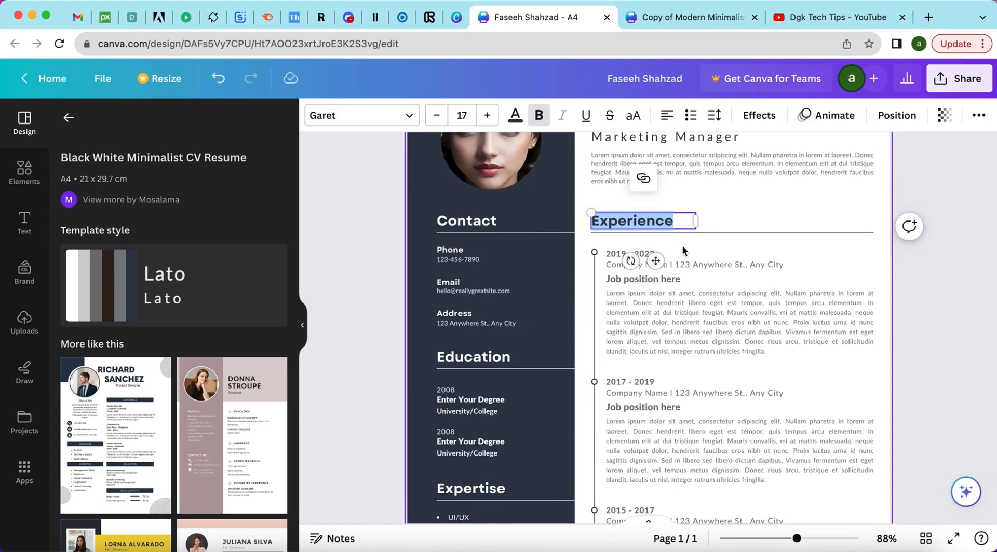
click(681, 245)
click(642, 255)
Preview the whole CV in full screen, then return to the 2019 - 2022 date line.
click(643, 253)
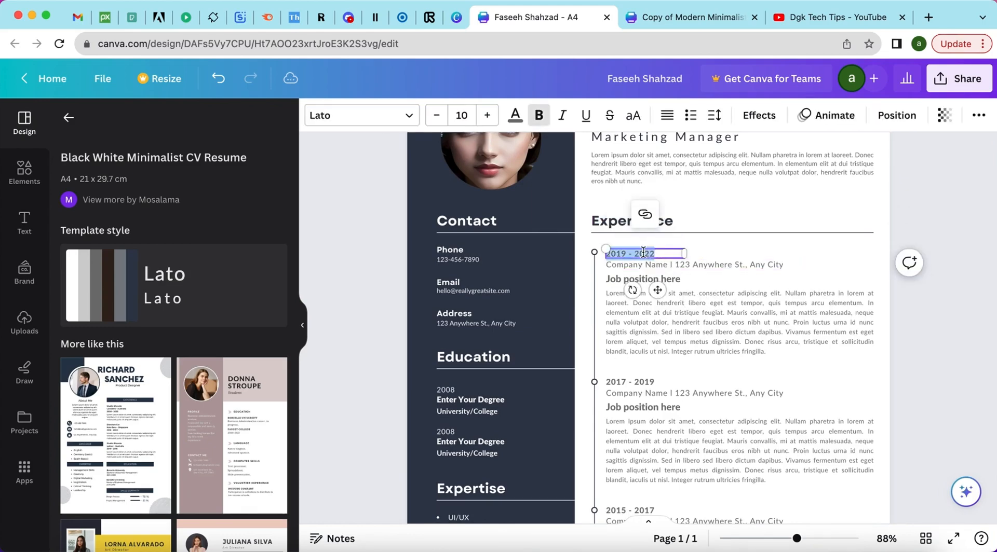
click(953, 538)
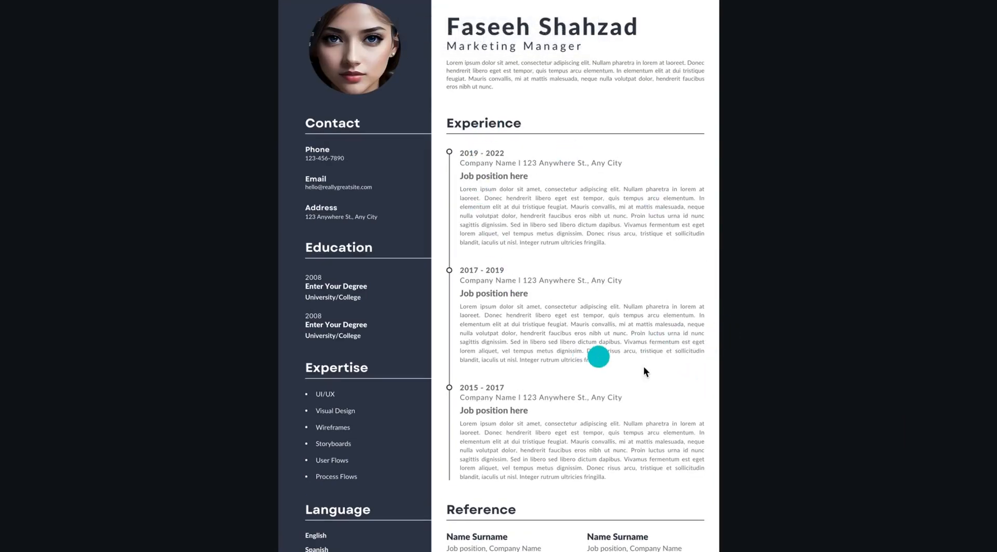
key(Escape)
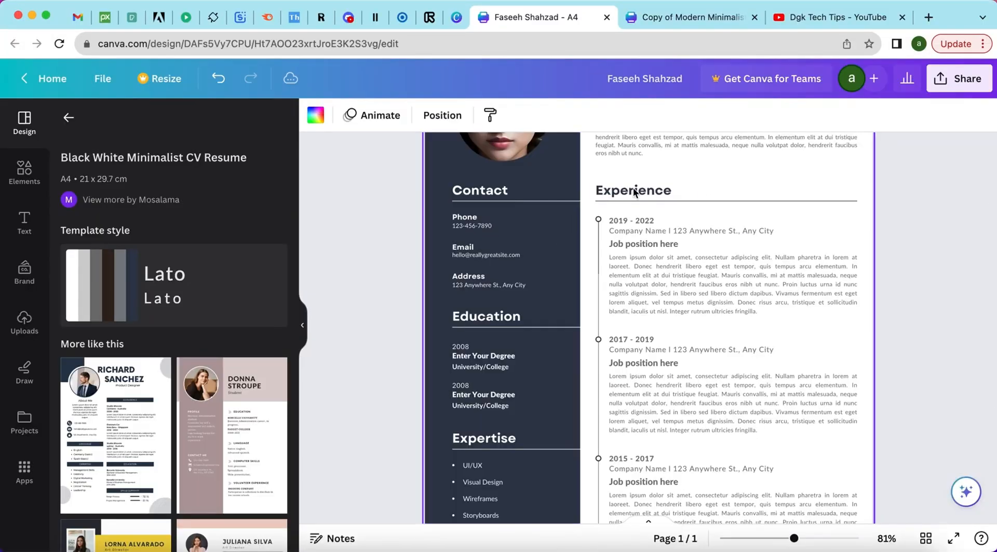
click(634, 221)
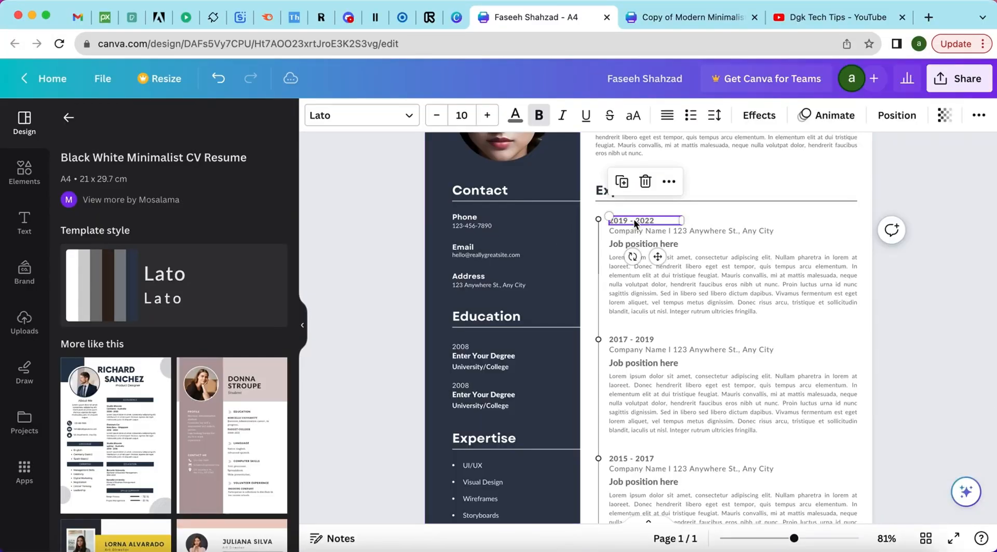
click(715, 216)
double_click(643, 221)
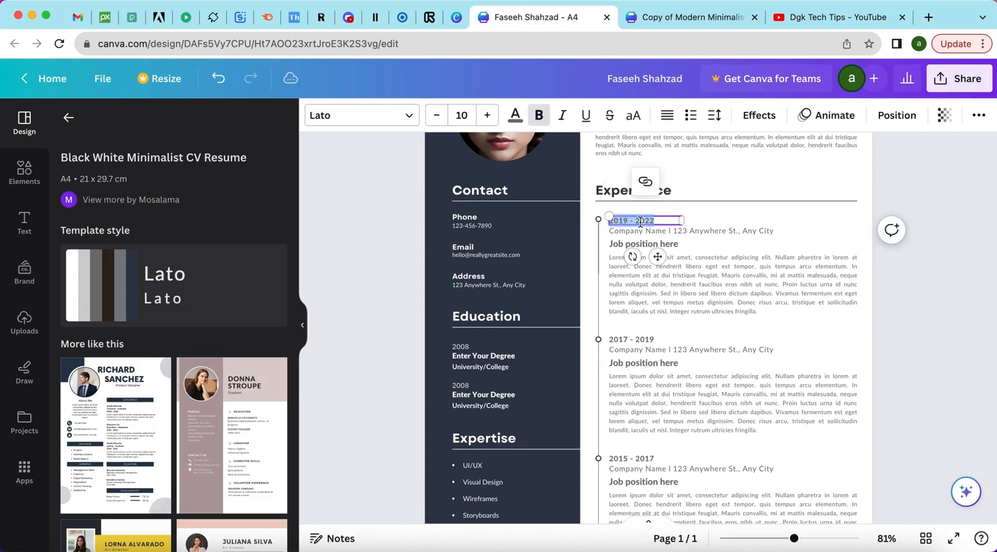
click(709, 219)
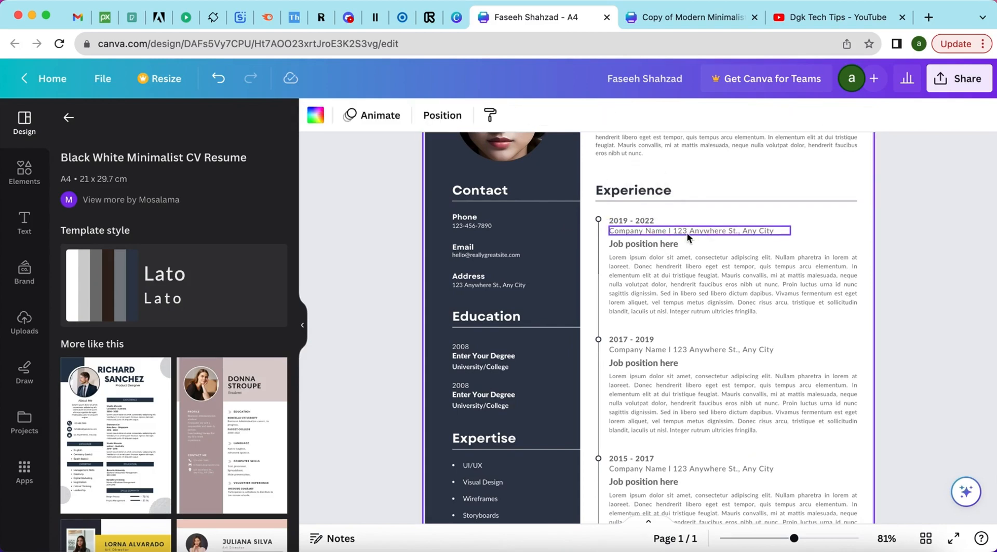
Replace the first job's company and address line with the filler text 'hfhdfhjdfsdfhf'.
double_click(688, 230)
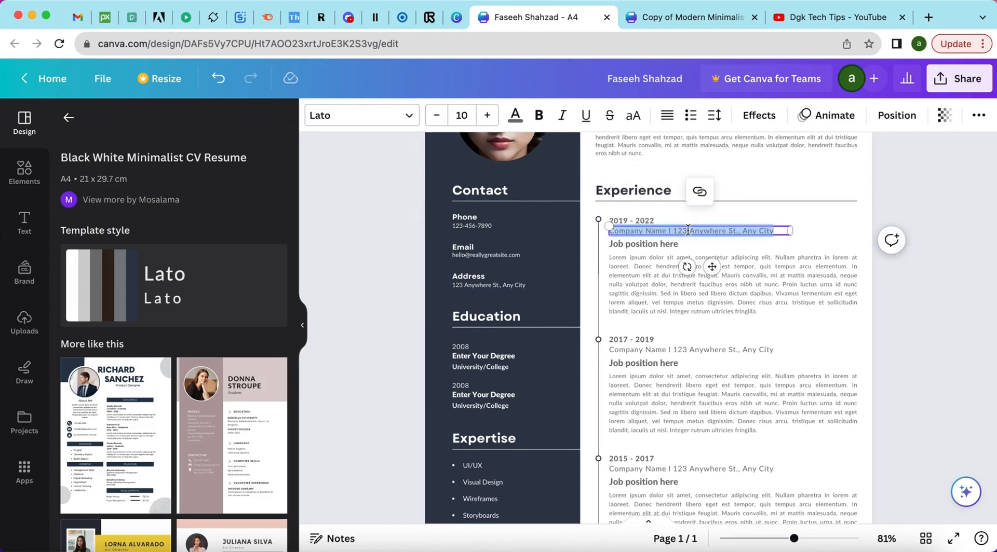
key(BackSpace)
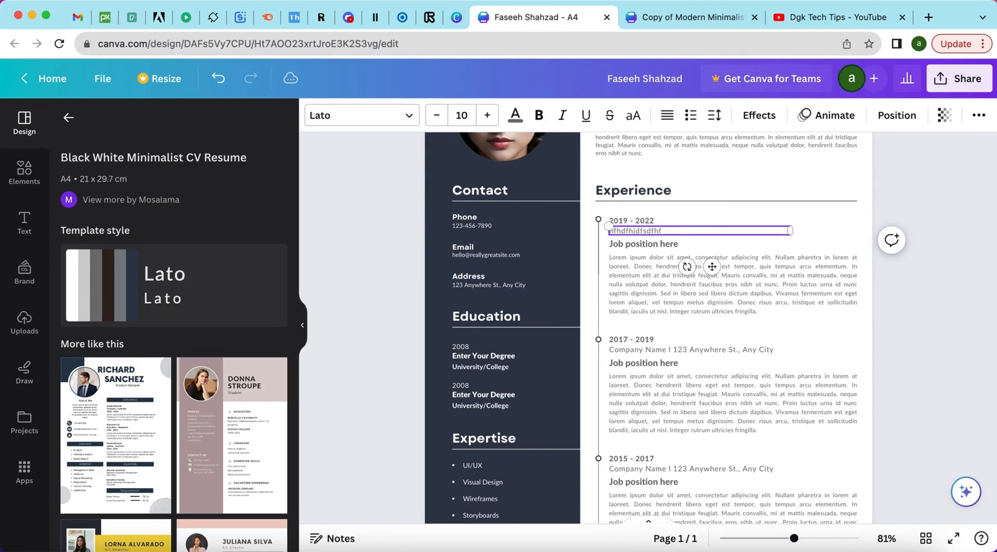
click(658, 297)
click(647, 283)
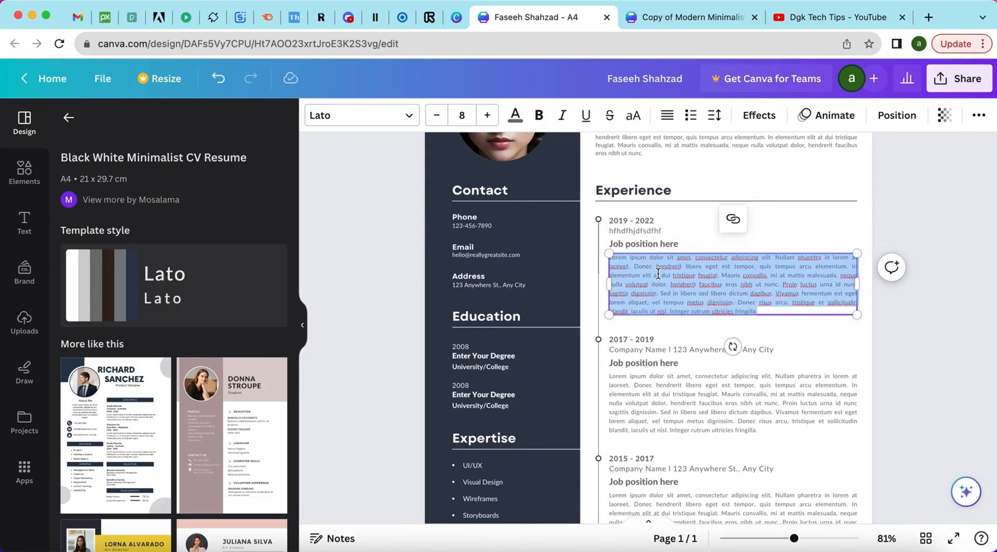
click(773, 221)
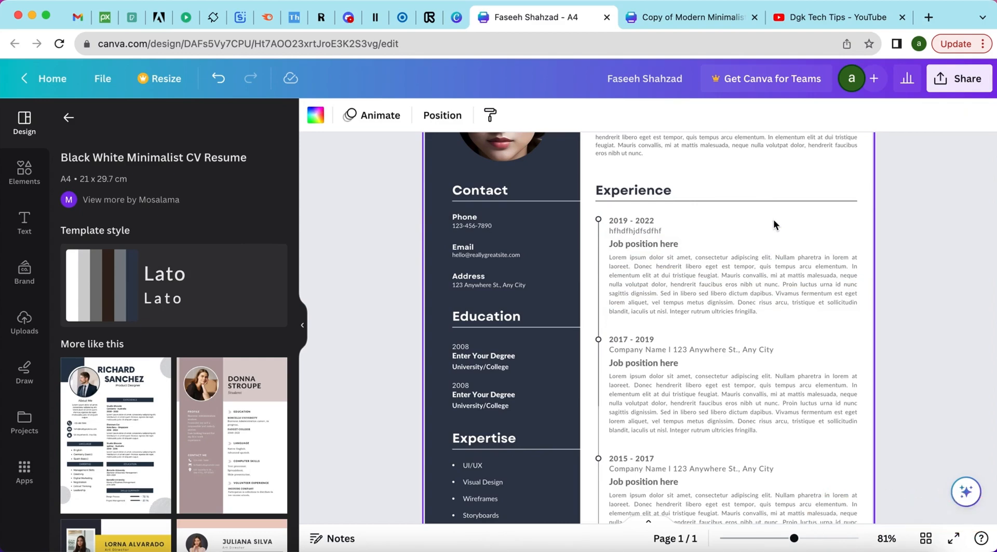
scroll(773, 225, down, 5)
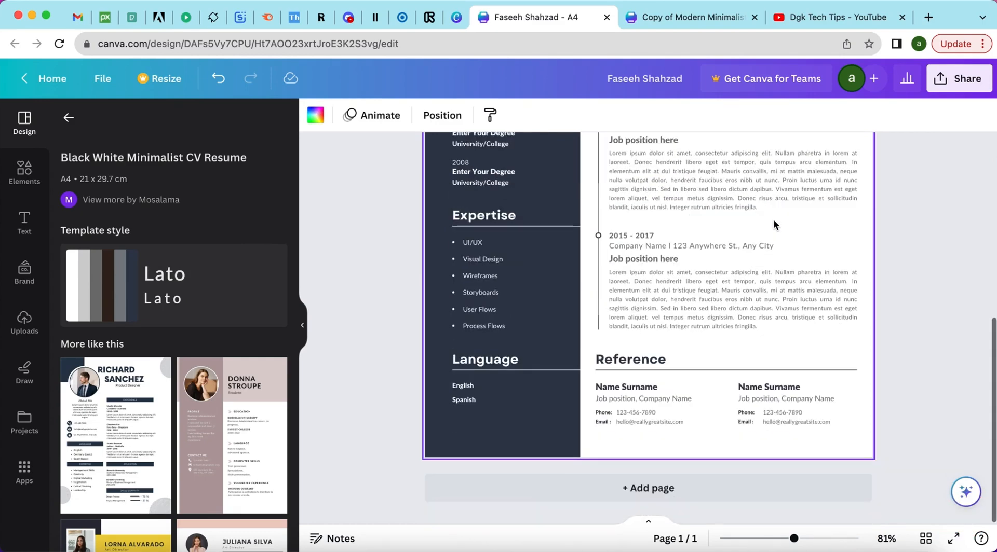
scroll(774, 220, up, 5)
Enter a new Contact phone number and replace the email with filler text 'hd'.
double_click(475, 293)
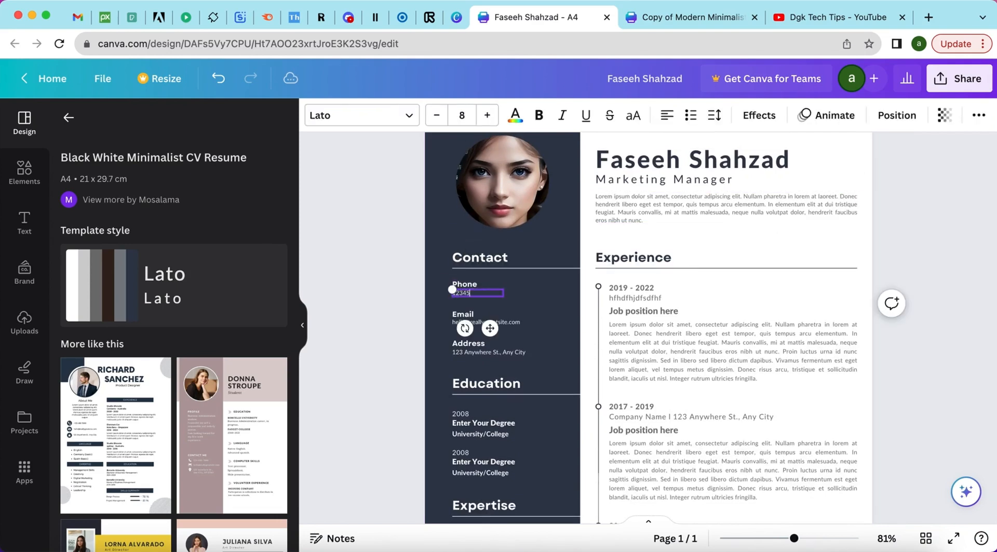
click(519, 306)
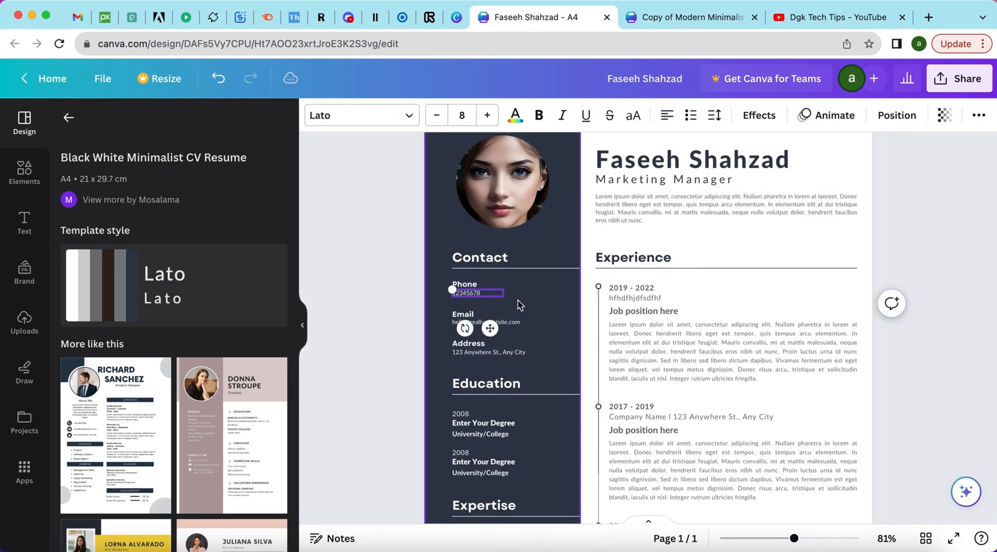
double_click(497, 323)
text(hdjfgjhfdsf)
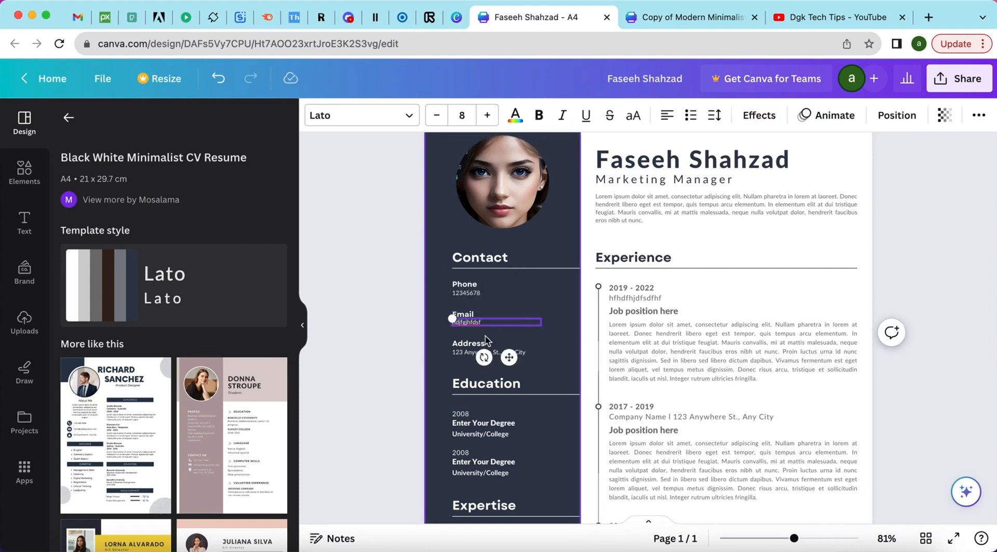
Select the Contact section's Address label for editing.
click(454, 352)
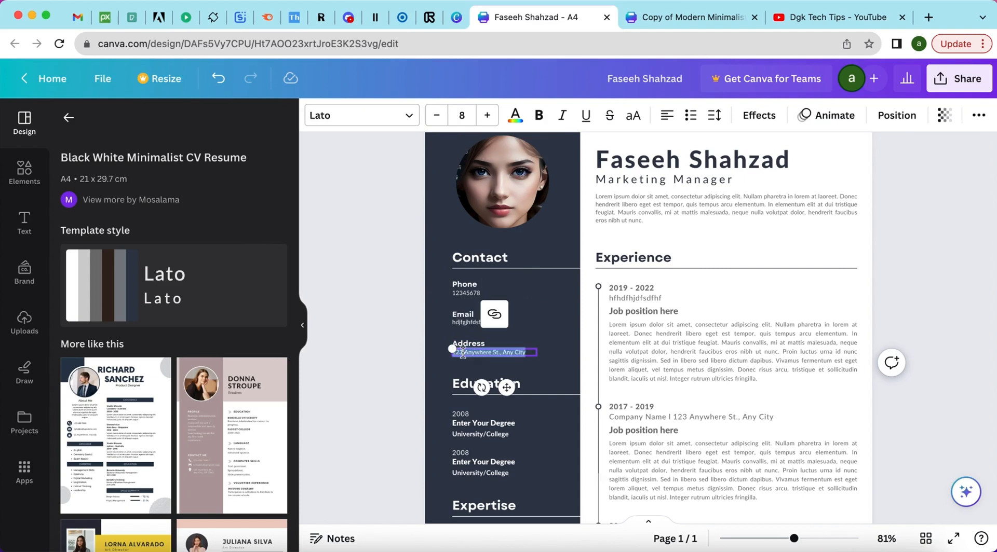
click(433, 338)
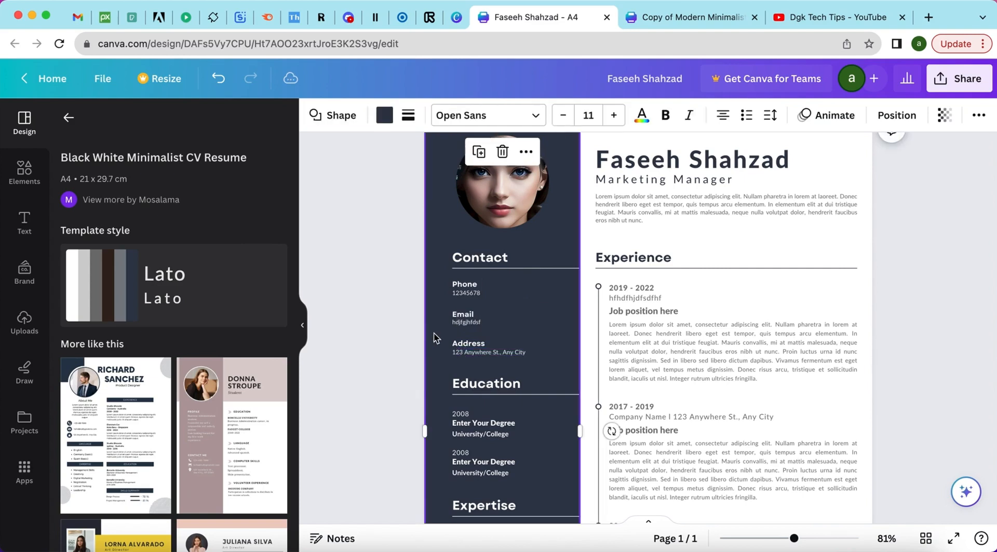
click(461, 346)
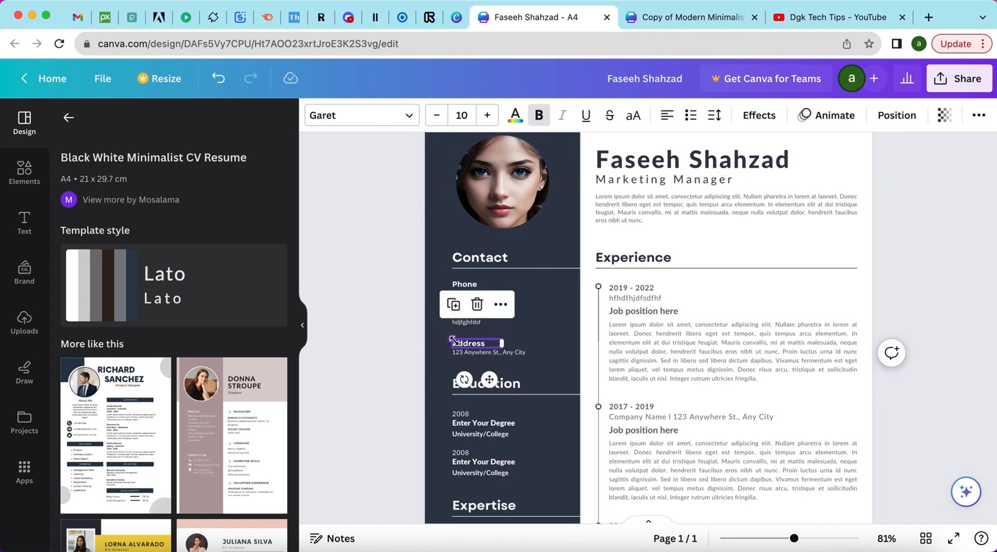
double_click(463, 344)
Set the Address label's font size to 13.2.
click(480, 347)
mouse_move(445, 339)
mouse_down()
mouse_move(428, 331)
mouse_move(445, 336)
mouse_up()
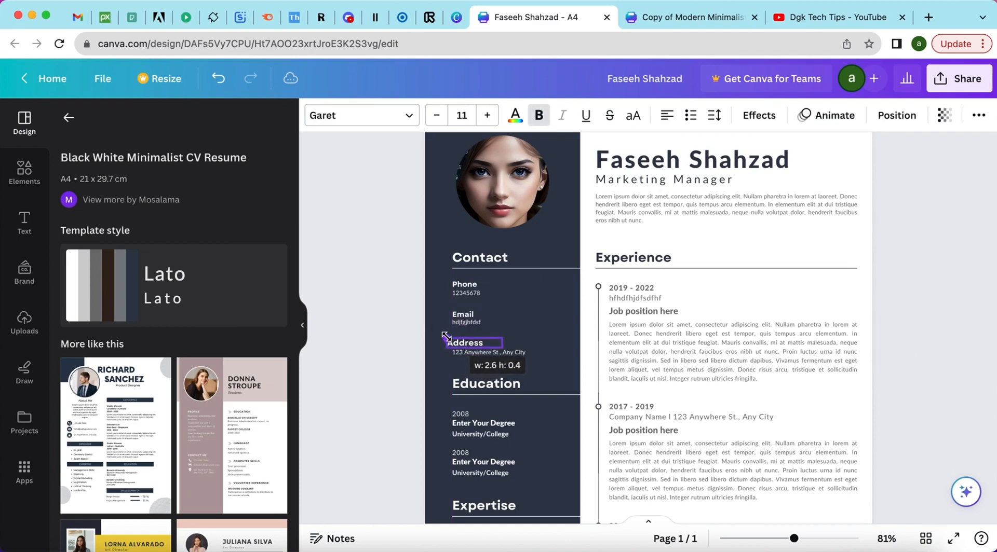
click(487, 116)
click(487, 115)
click(487, 115)
click(487, 115)
click(487, 115)
click(487, 116)
click(487, 115)
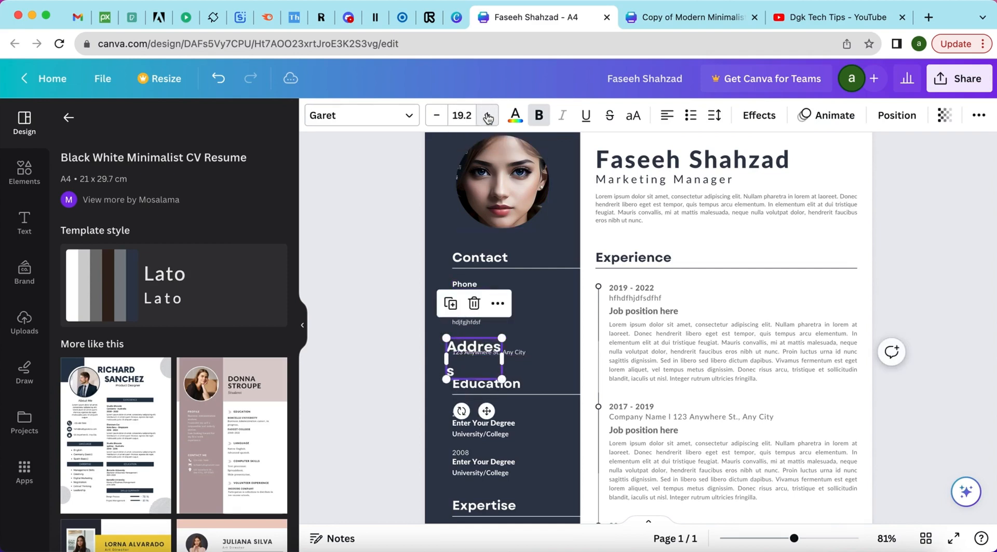
click(486, 116)
click(486, 116)
click(484, 117)
click(484, 117)
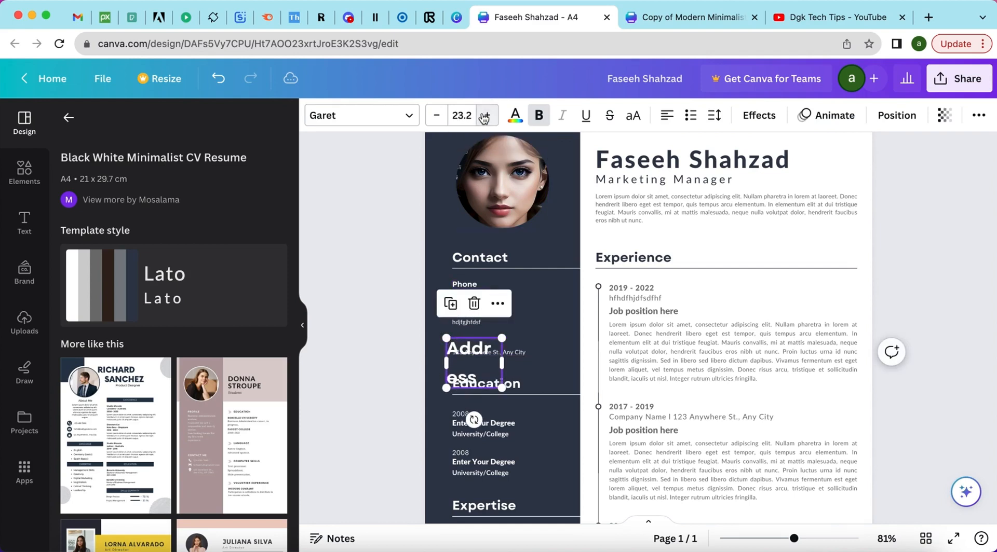
click(441, 120)
click(442, 120)
click(441, 120)
click(442, 120)
click(442, 120)
click(442, 120)
click(443, 121)
click(442, 121)
click(442, 120)
click(442, 121)
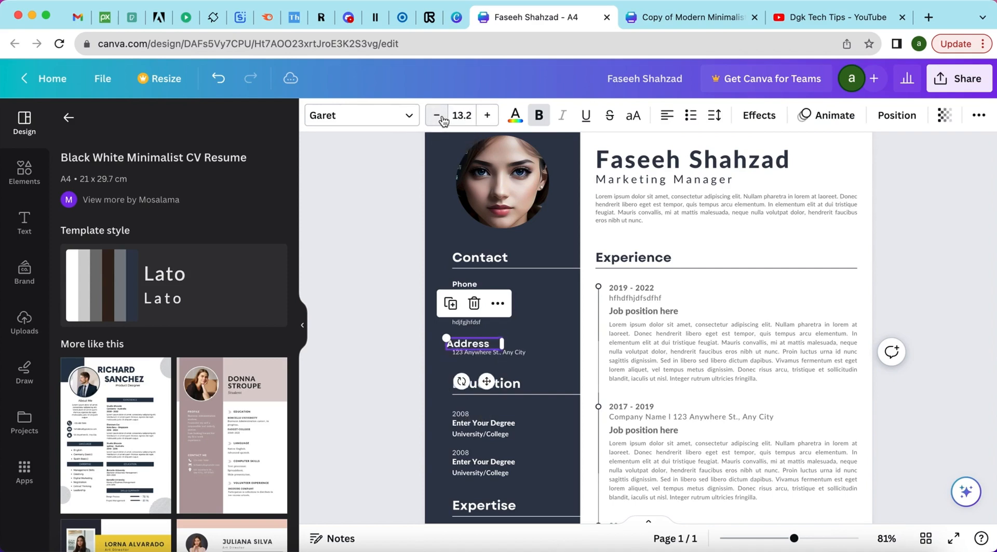
Change the Address label's font, trying Lato, Open Sans and Cooper Hewitt.
click(410, 118)
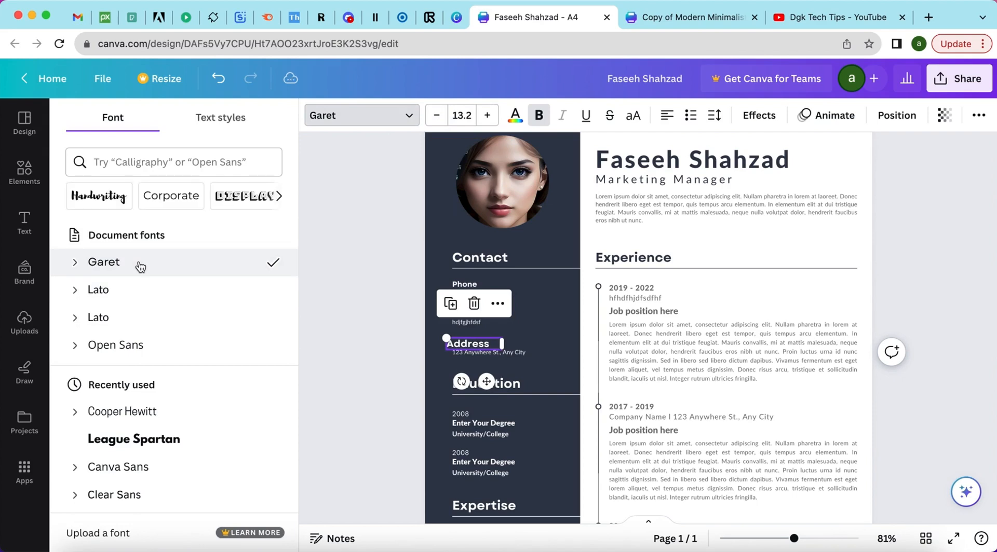
click(113, 318)
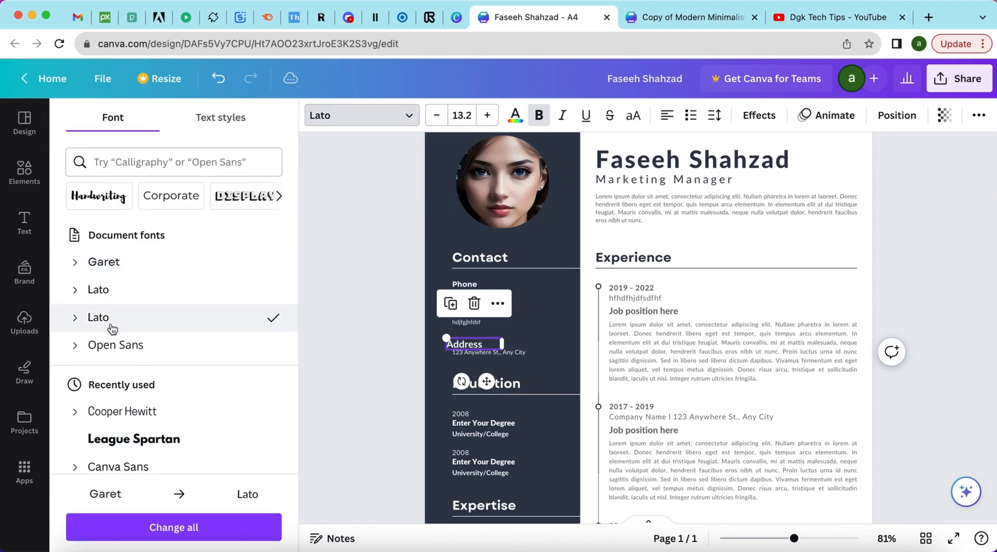
click(111, 347)
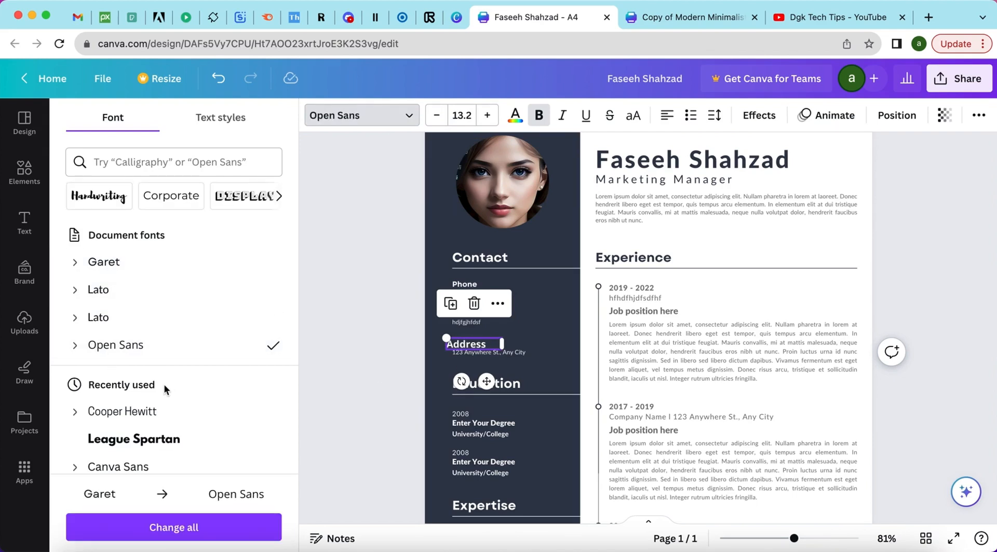
scroll(164, 384, down, 2)
click(167, 326)
click(541, 344)
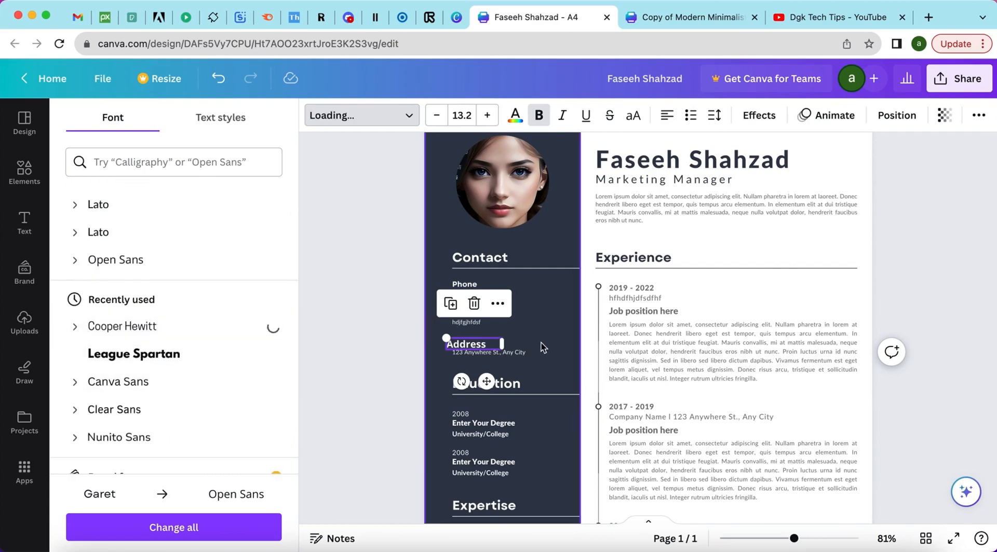
scroll(544, 346, down, 5)
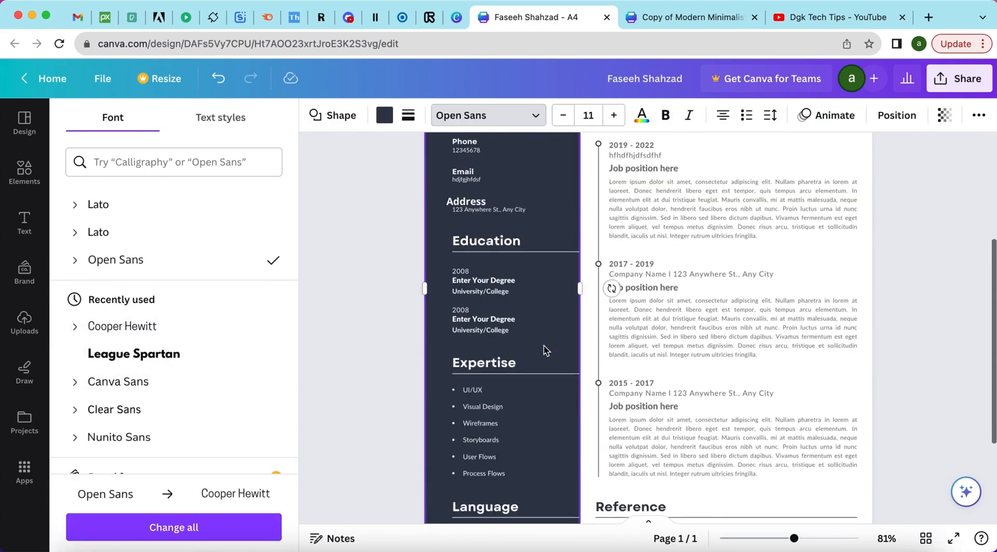
scroll(544, 345, up, 6)
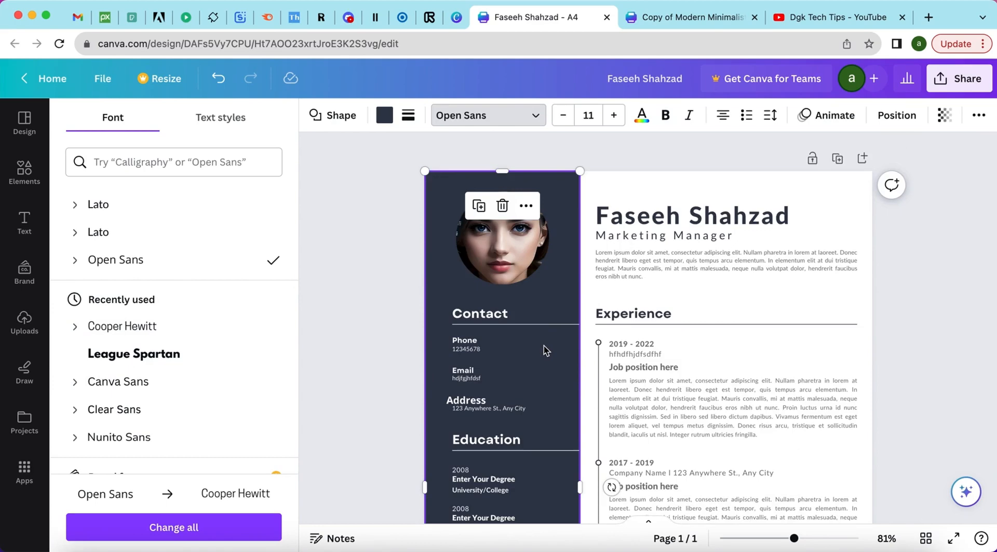
scroll(543, 346, down, 4)
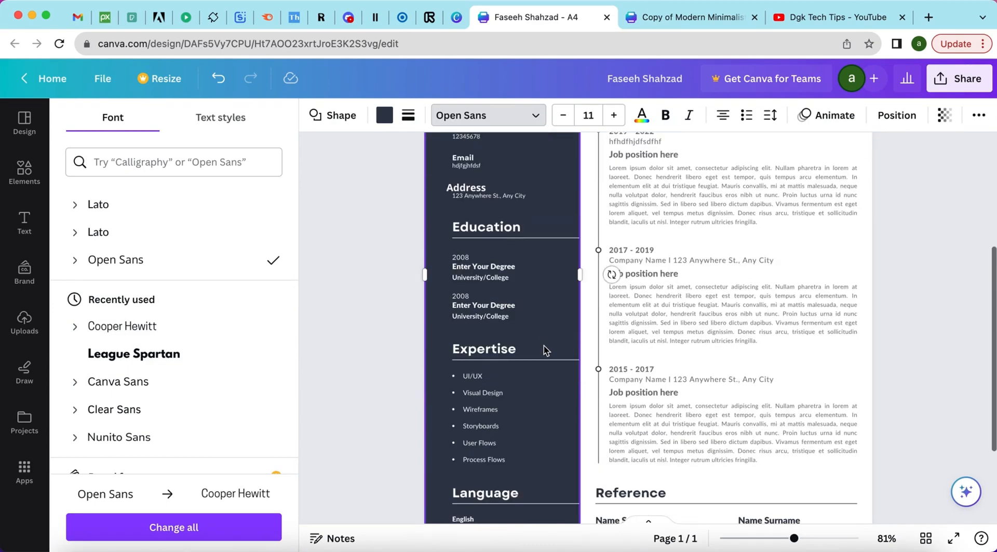
Replace the 2017 - 2019 job description with the filler text 'hd'.
double_click(649, 272)
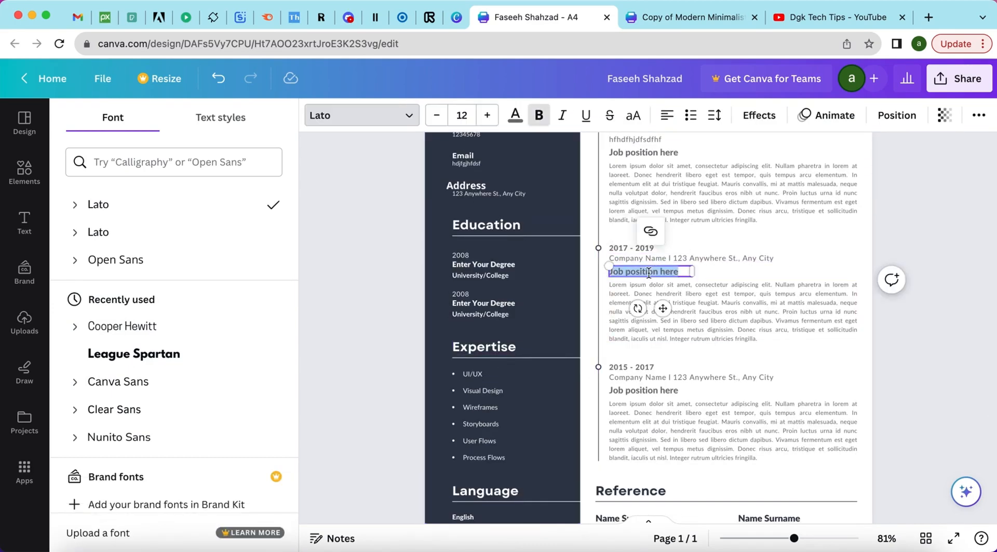
click(686, 290)
double_click(669, 271)
double_click(678, 308)
double_click(662, 272)
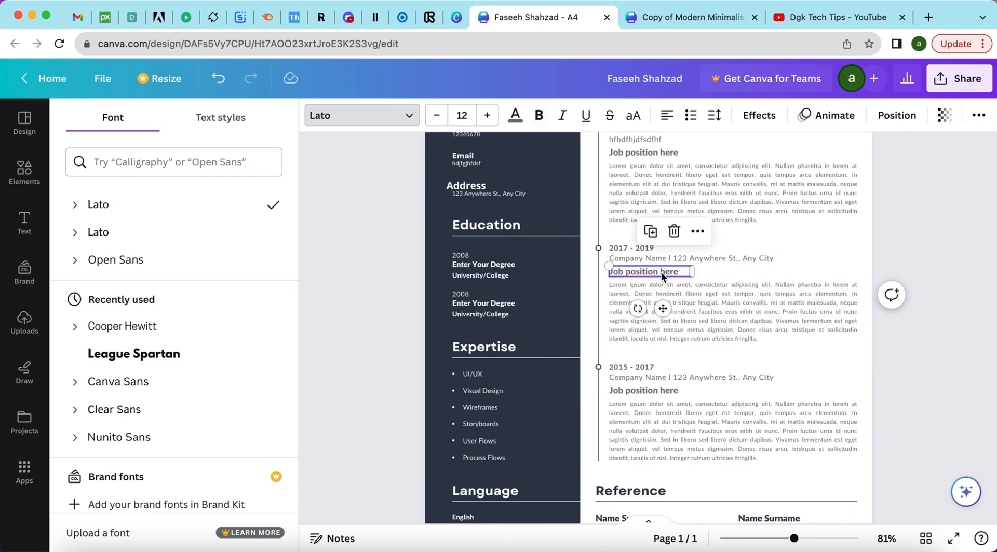
double_click(685, 295)
text(hdhbdhjdfdfdh)
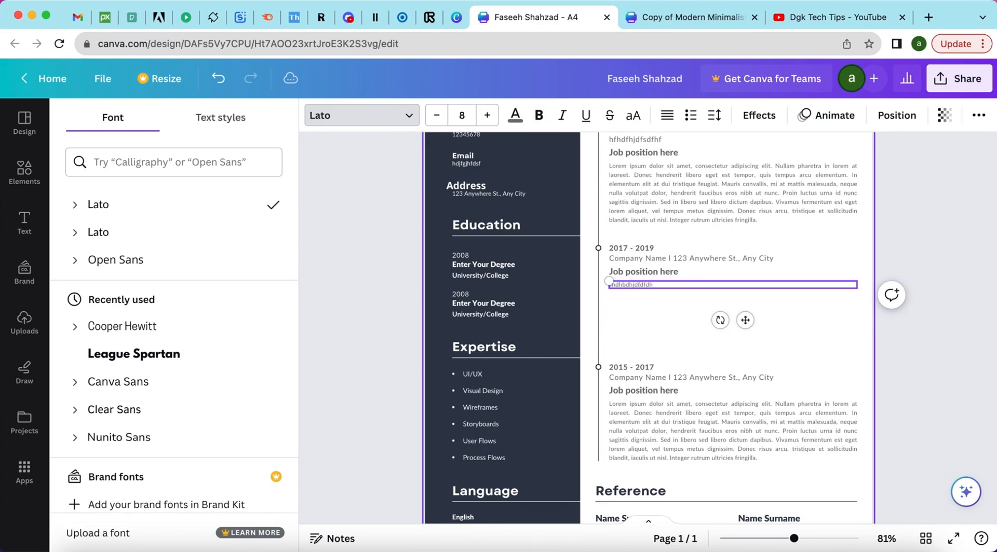
Add a blank second page below the CV.
click(667, 407)
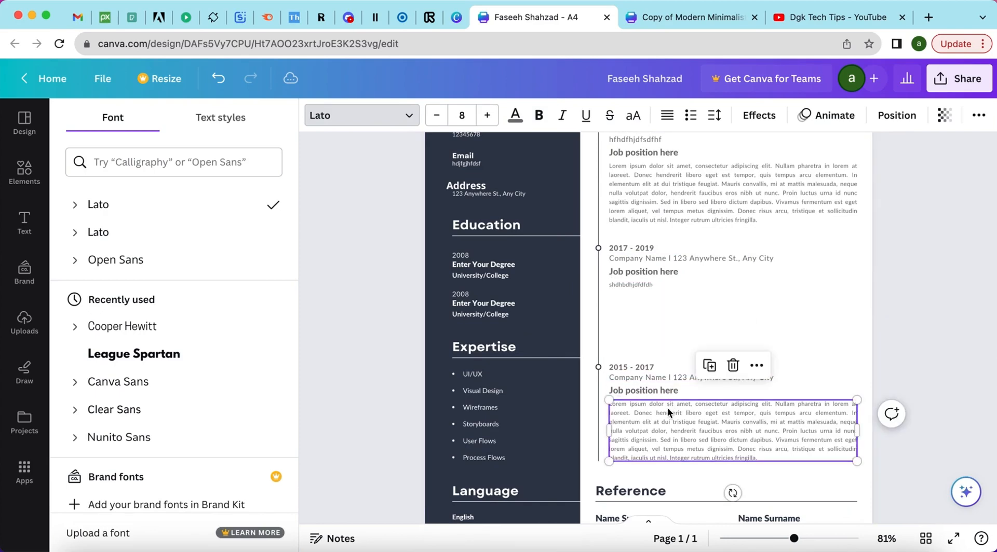
scroll(668, 407, down, 3)
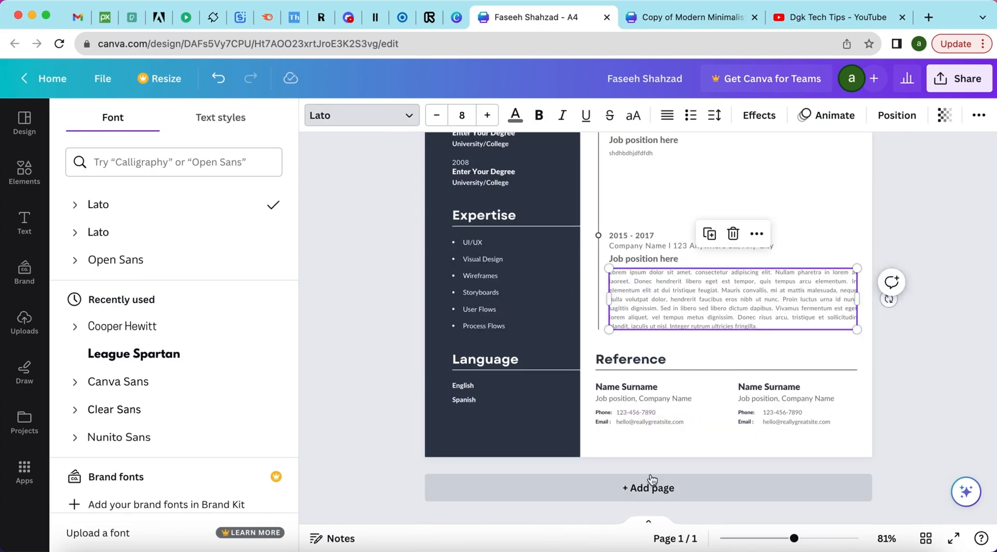
scroll(708, 274, up, 6)
scroll(709, 274, down, 6)
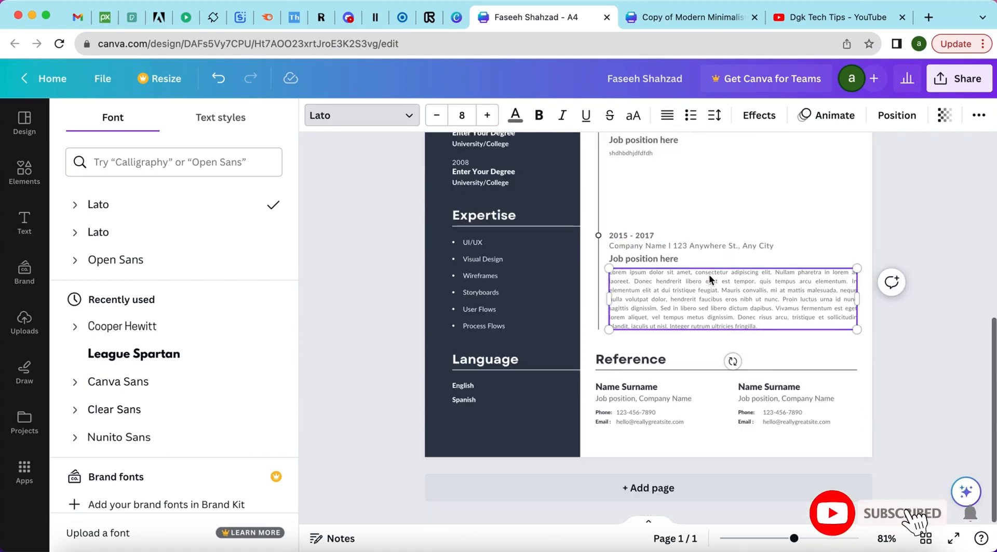
click(634, 489)
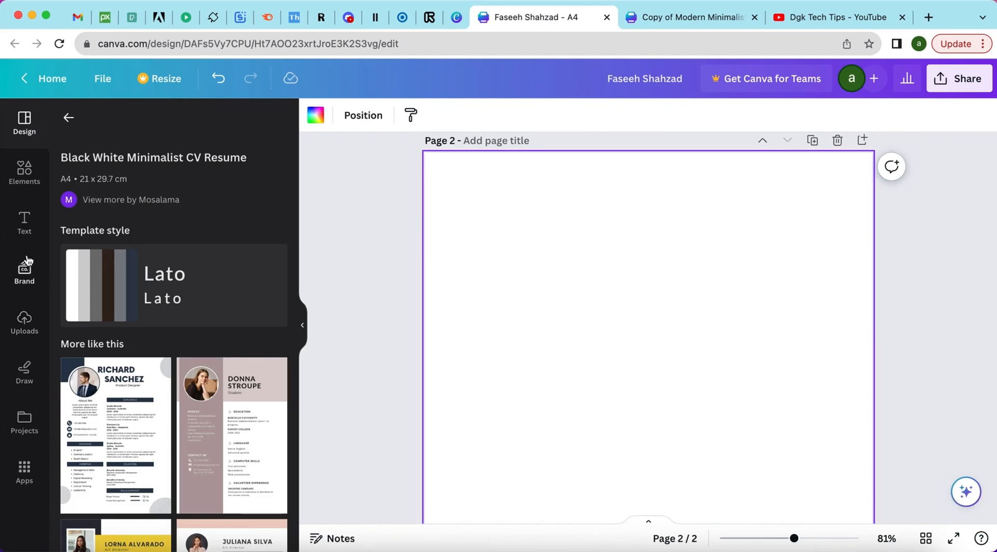
Add a heading to page 2 reading 'Computer Related Skills'.
click(21, 224)
click(138, 259)
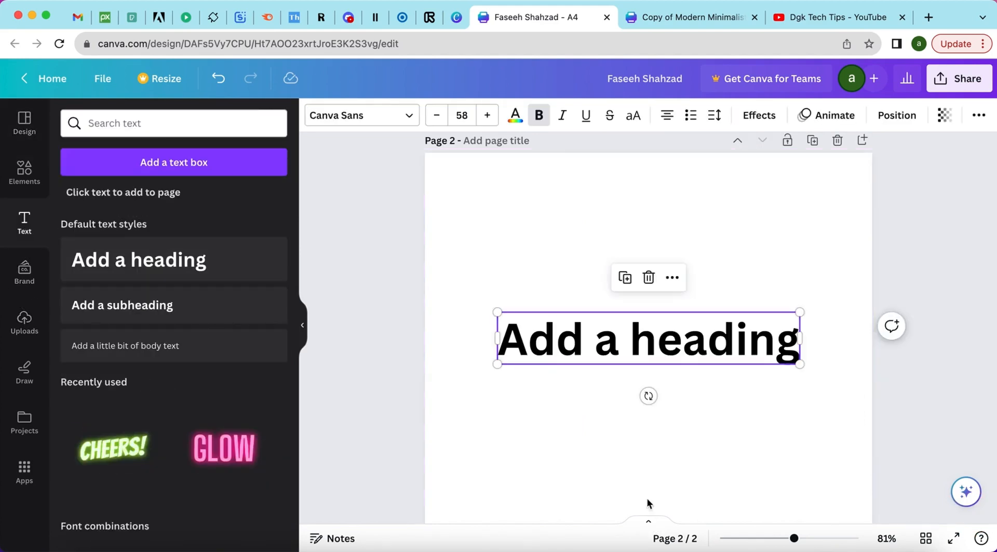
double_click(612, 330)
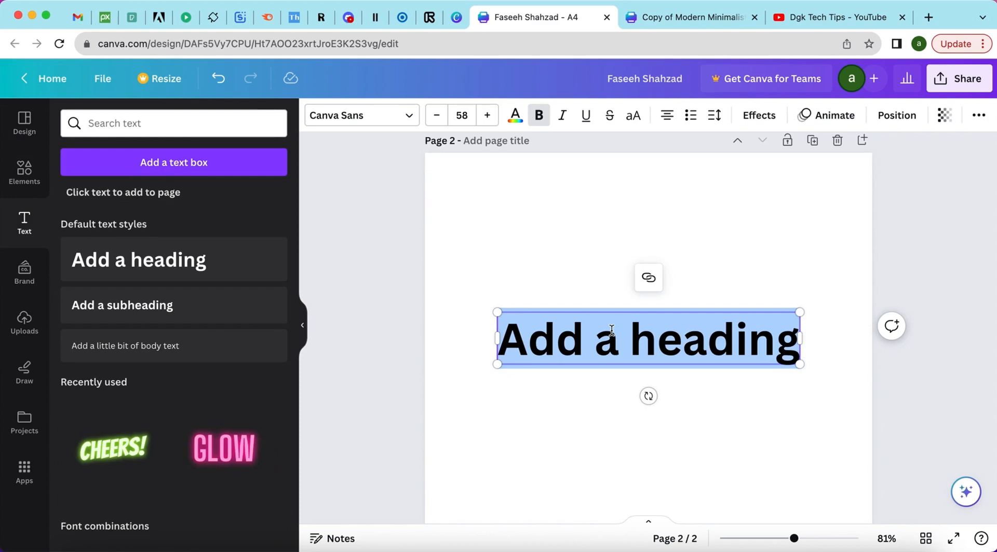
text(Co)
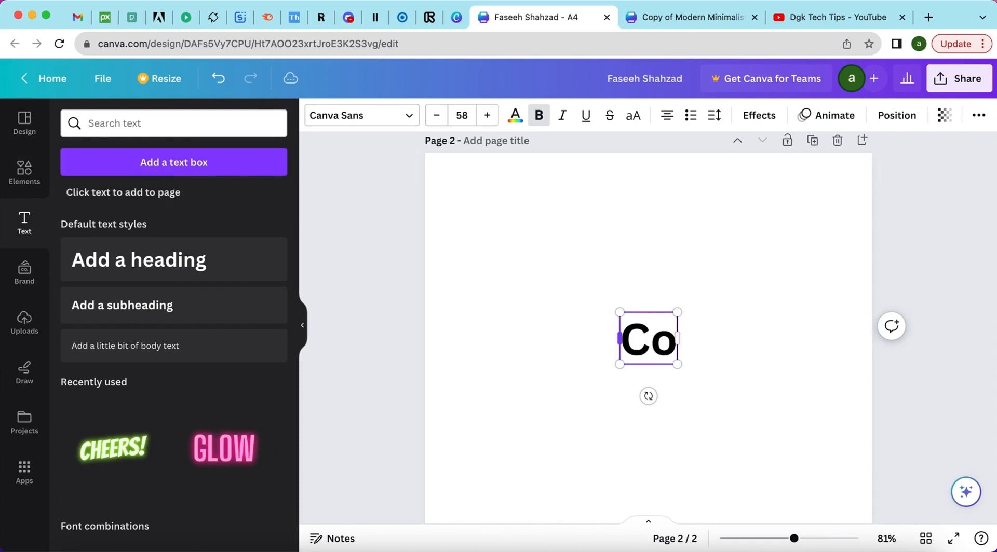
text(mpute)
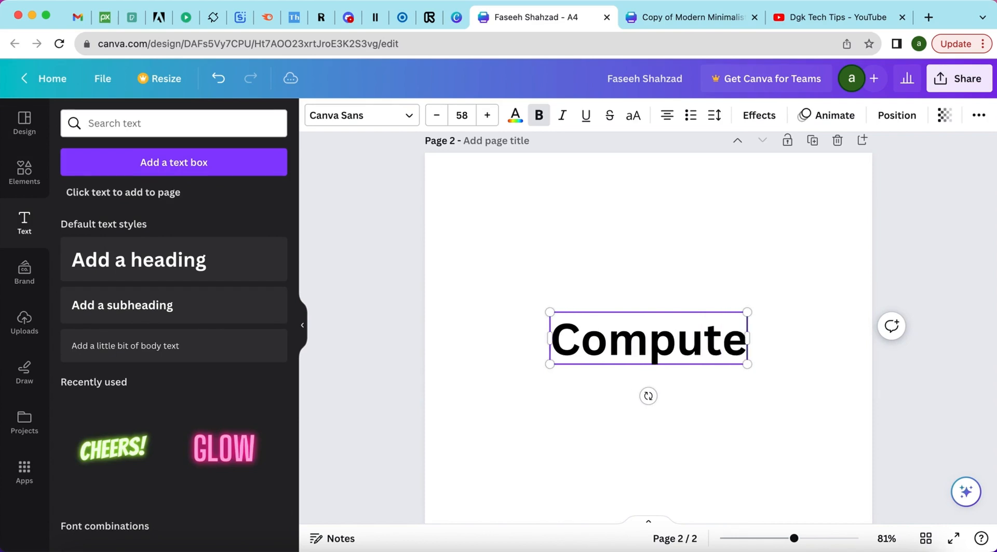
text(r Rela)
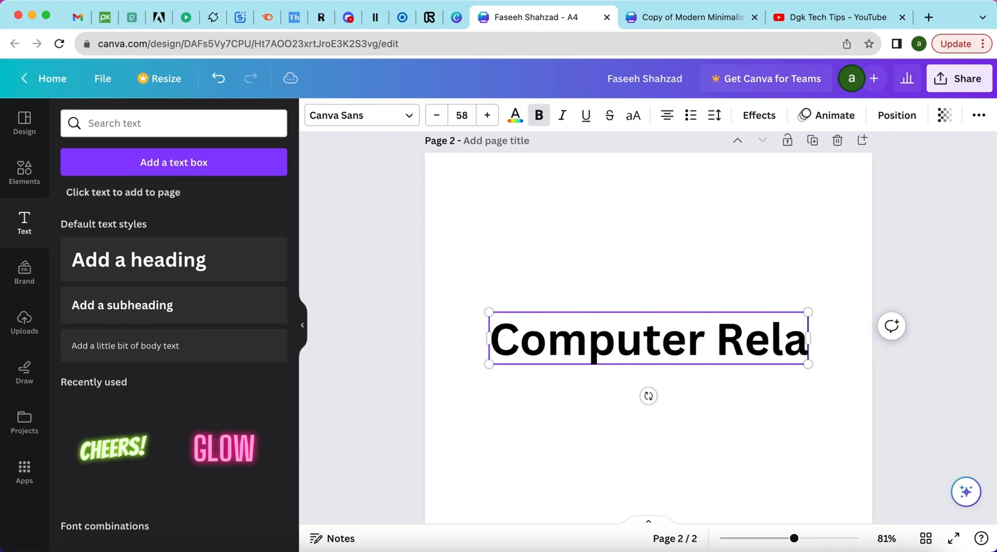
text(ted S)
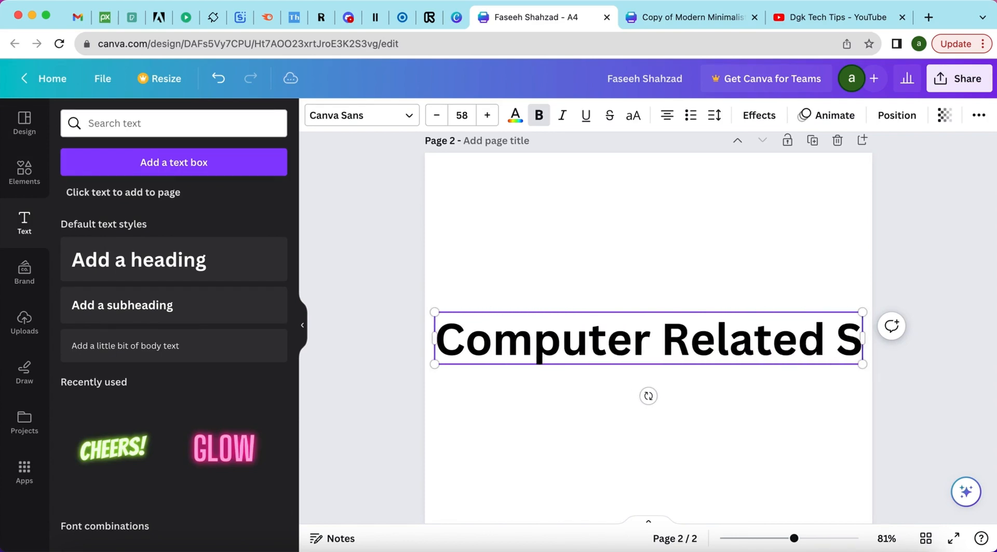
text(ills)
key(BackSpace)
key(BackSpace)
key(BackSpace)
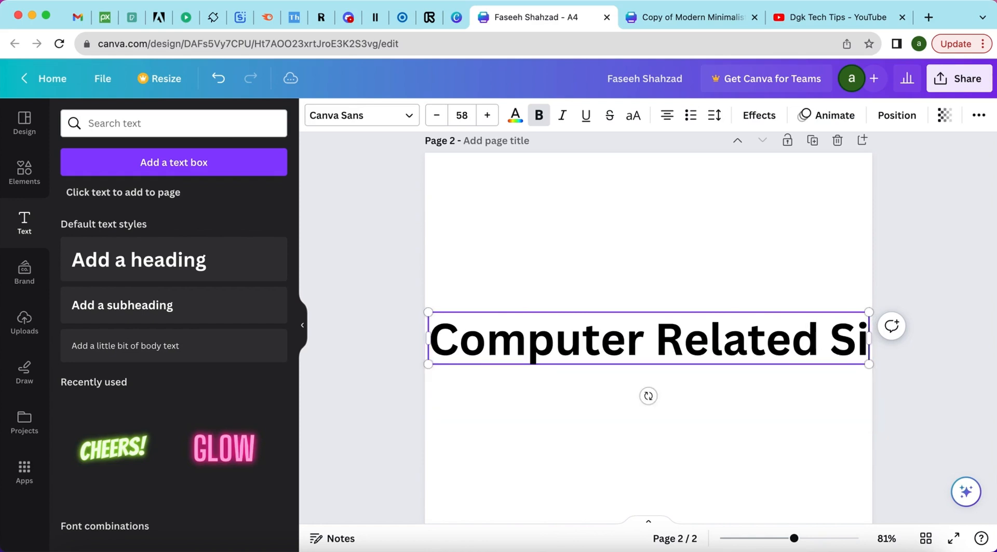
key(BackSpace)
text(kills)
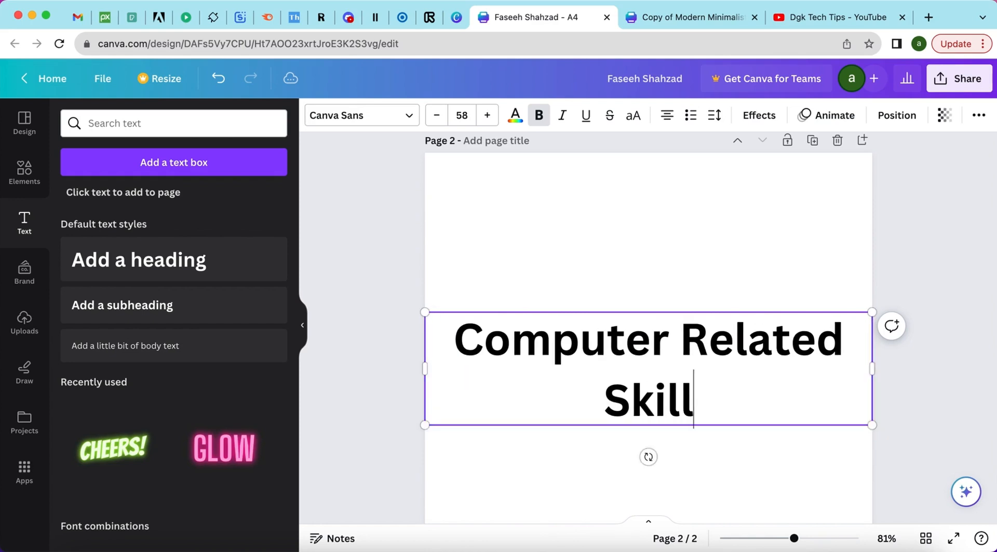
click(578, 204)
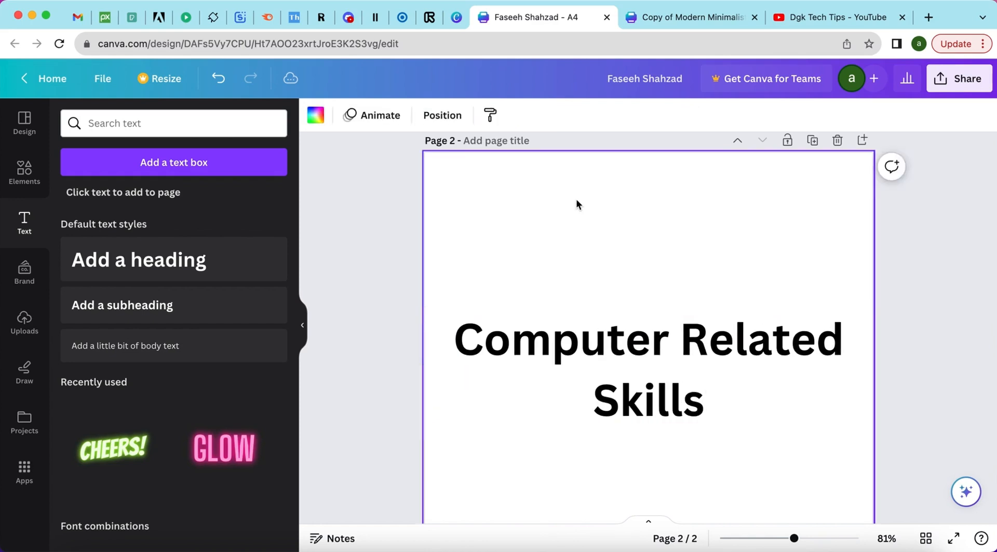
Shrink the heading, move it to page 2's top and widen it onto one line.
click(555, 317)
drag(424, 311, 578, 351)
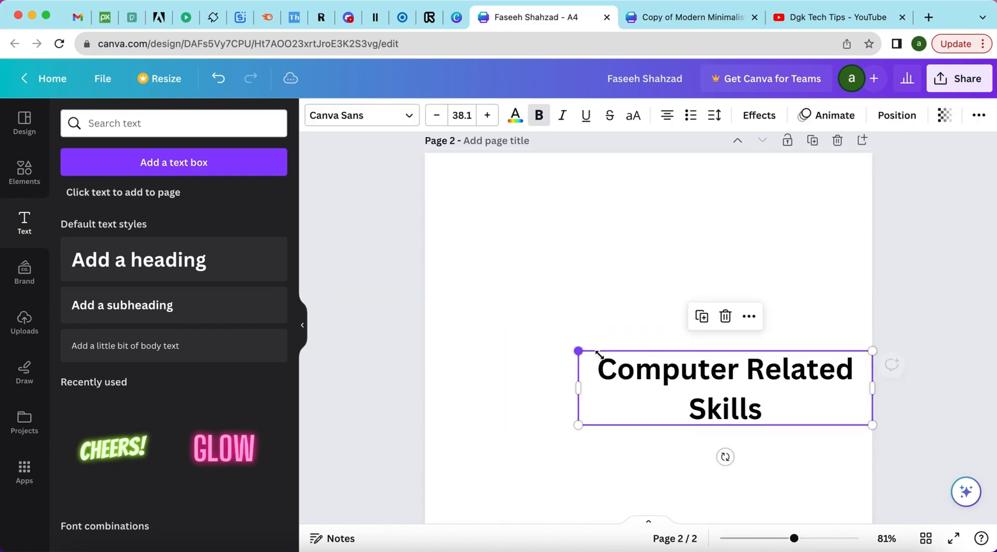
drag(656, 352, 559, 162)
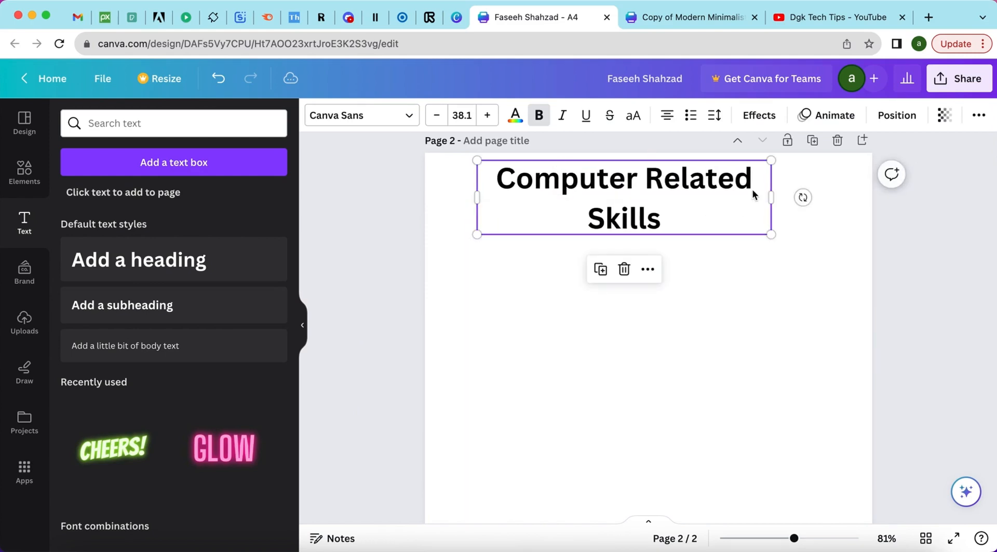
drag(771, 198, 794, 171)
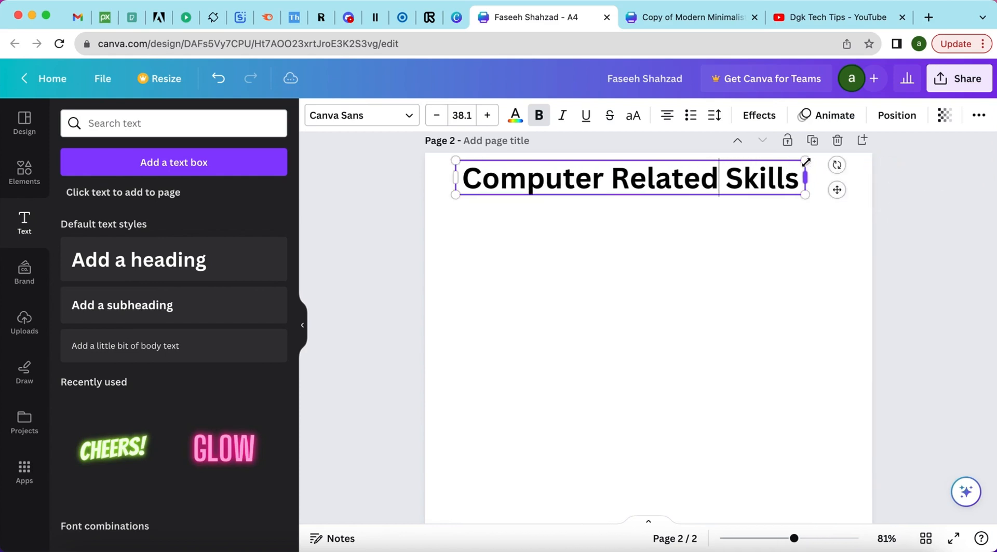
Match the heading to the Reference heading's size 17 and shift it to the left.
scroll(571, 207, up, 7)
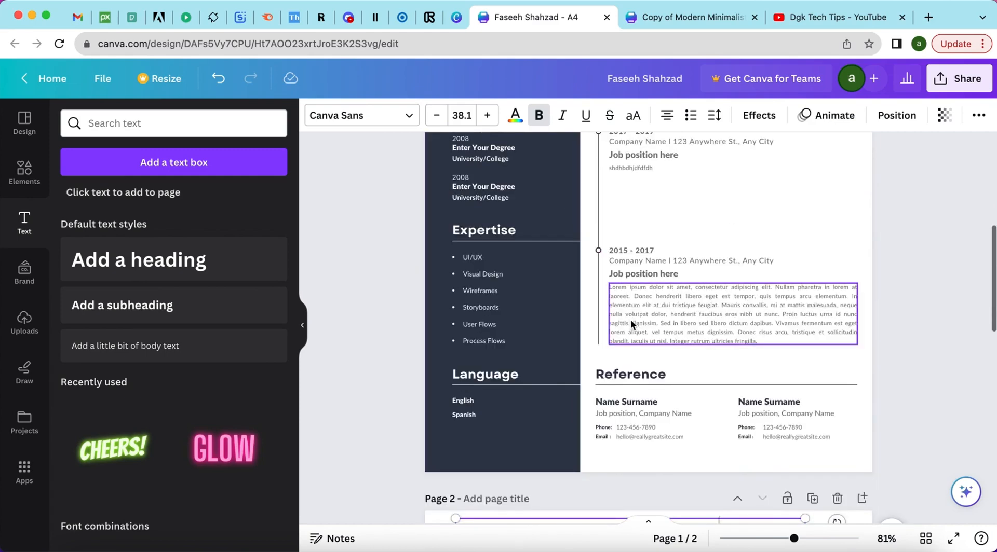
click(608, 375)
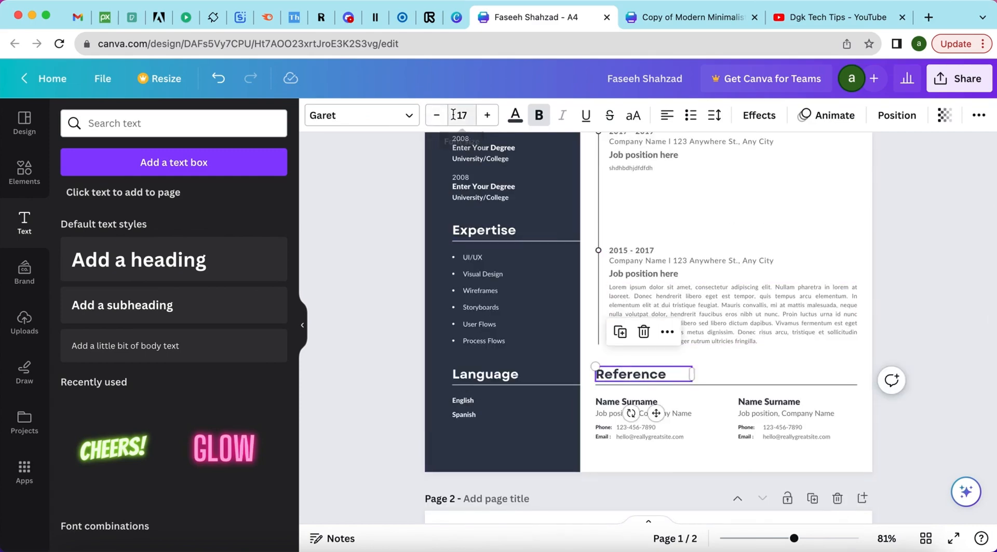
scroll(536, 271, down, 4)
click(537, 303)
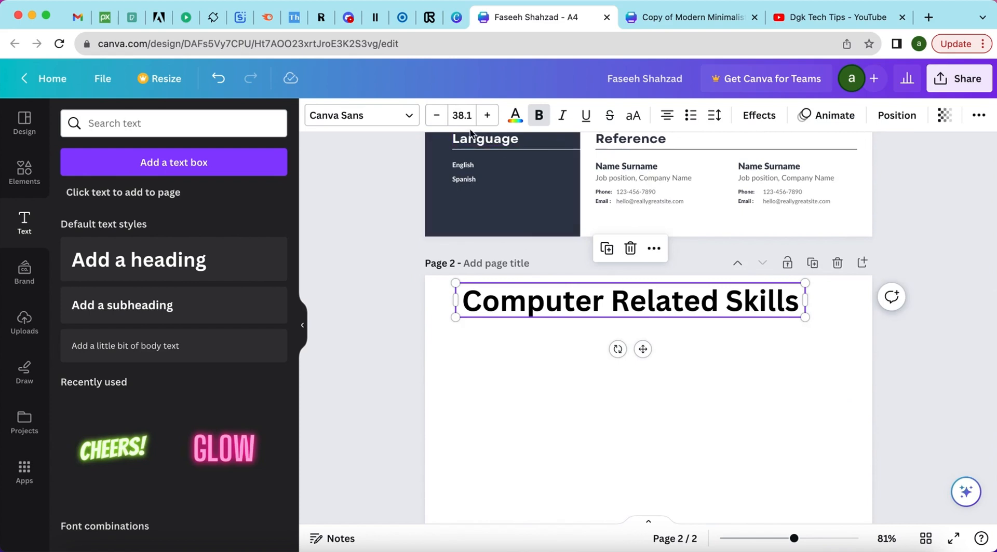
click(457, 116)
click(457, 115)
key(Return)
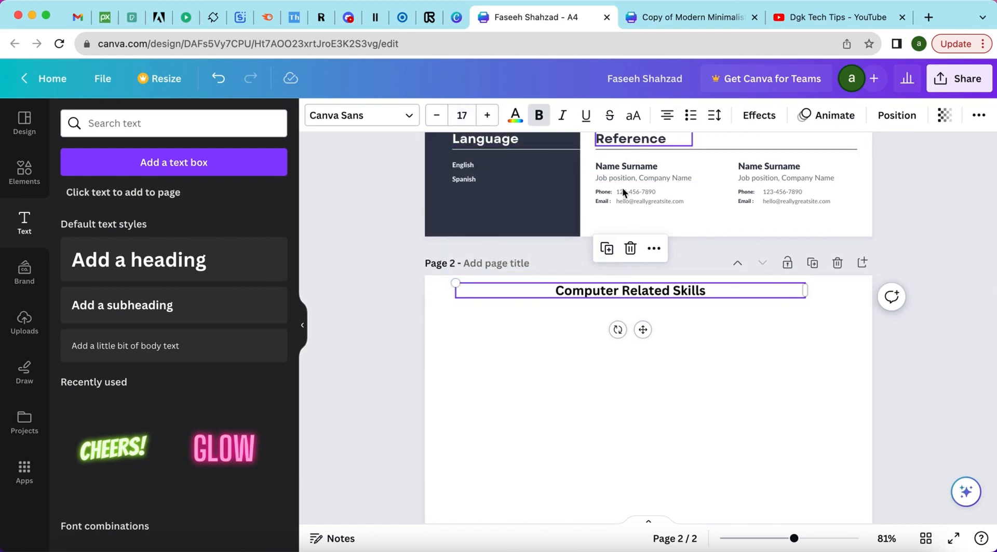
click(580, 356)
drag(613, 294, 526, 294)
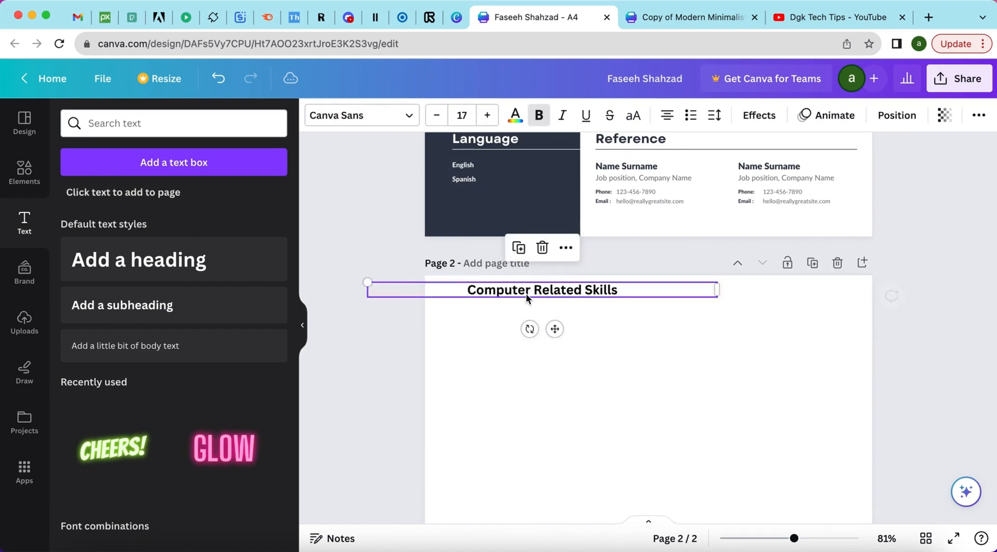
click(473, 323)
scroll(472, 322, down, 3)
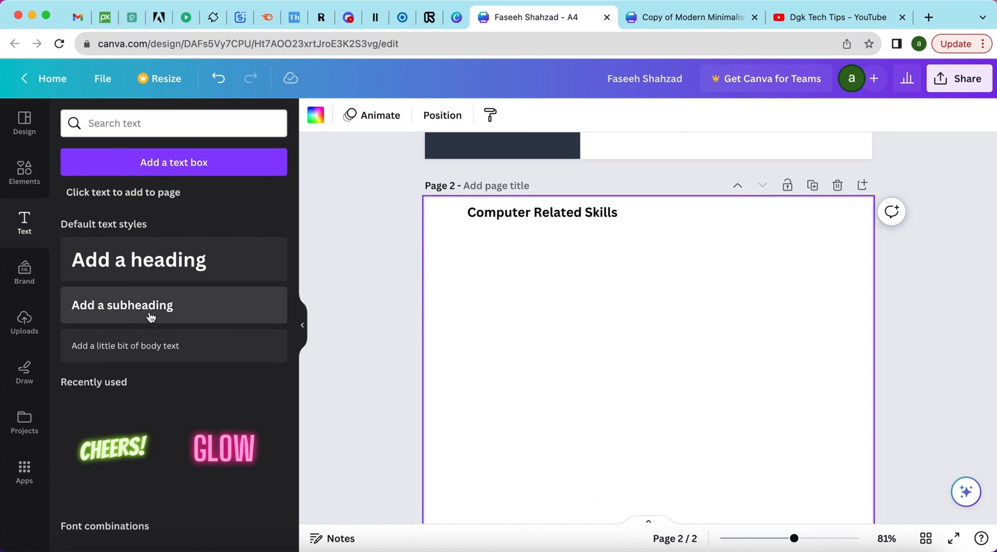
Add a body text line reading 'java Expert' at page 2's top-left, under the heading.
click(125, 353)
double_click(561, 362)
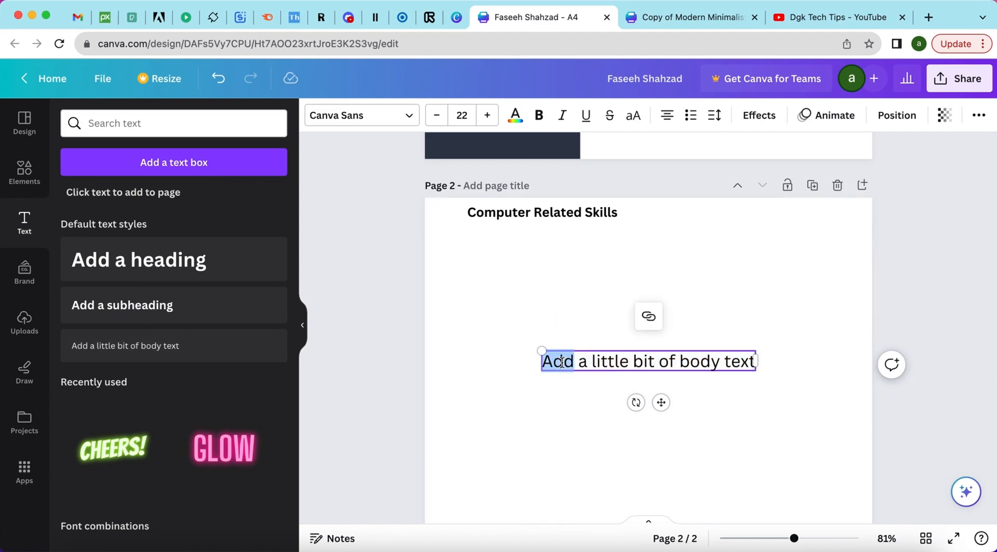
click(561, 362)
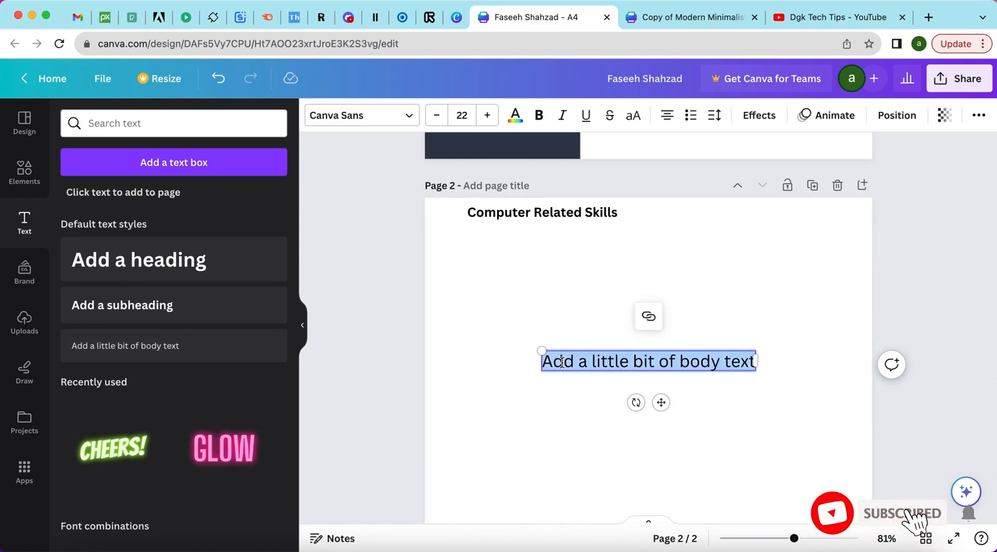
text(java)
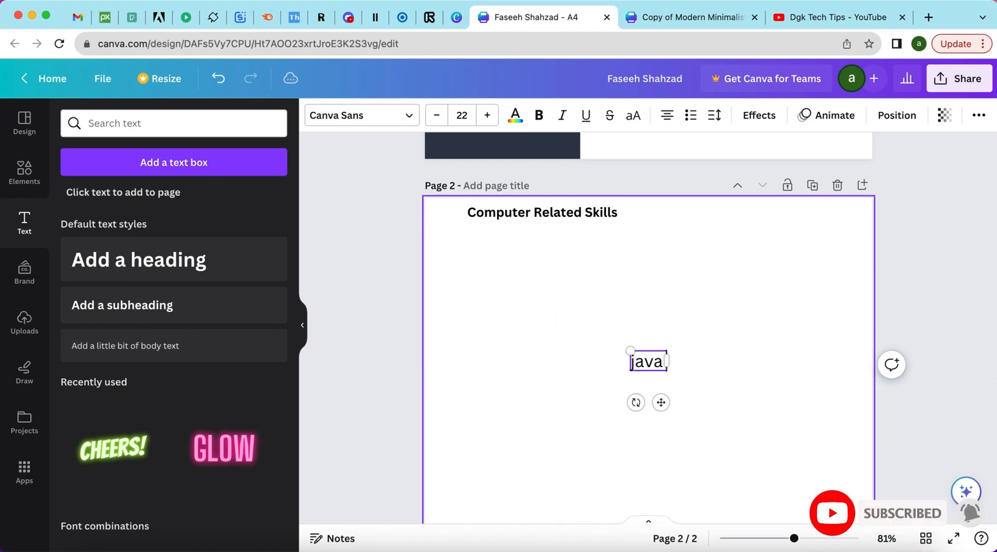
text( Expert)
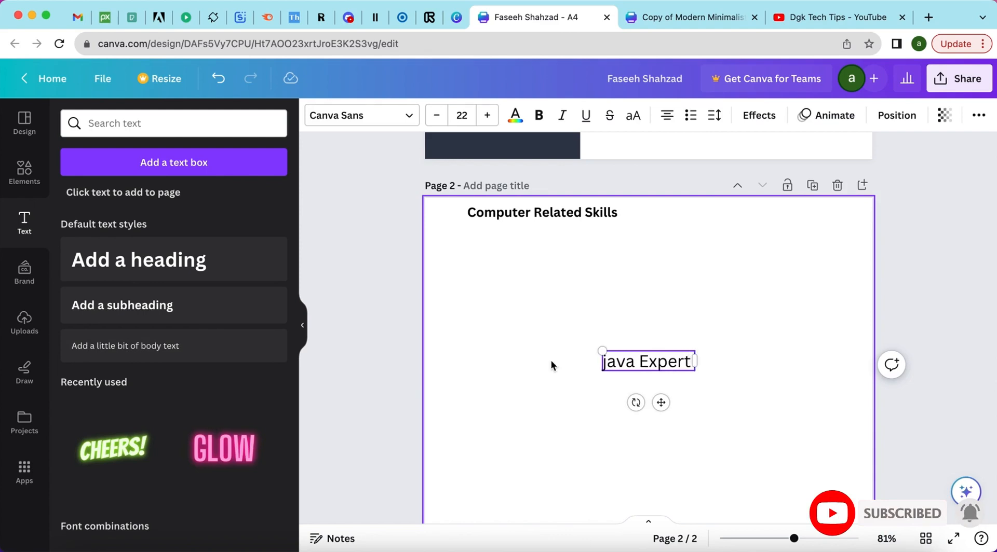
click(551, 362)
click(670, 362)
drag(670, 362, 509, 251)
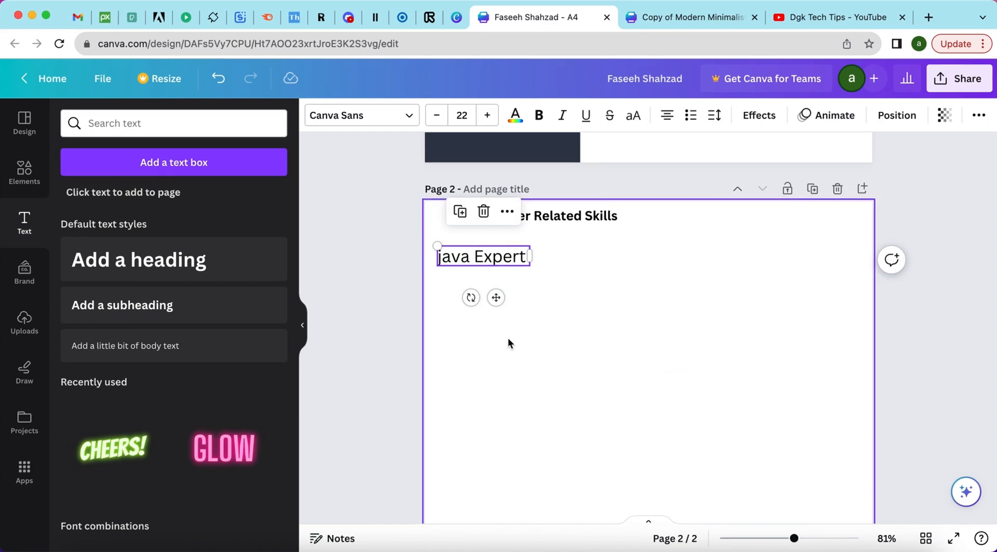
scroll(507, 338, up, 5)
scroll(508, 338, down, 5)
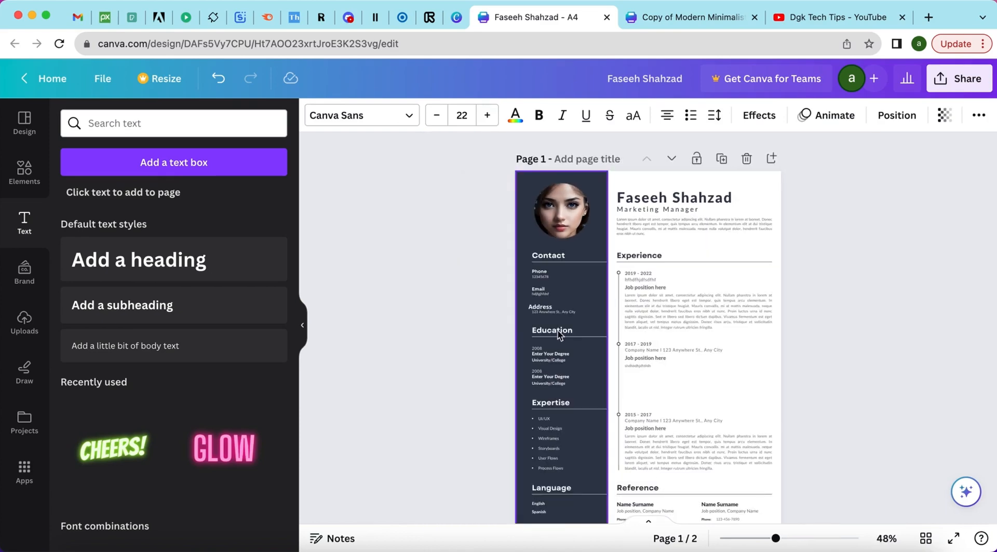
Show the Black White Minimalist CV Resume template details and browse 'More like this' designs.
scroll(567, 334, down, 3)
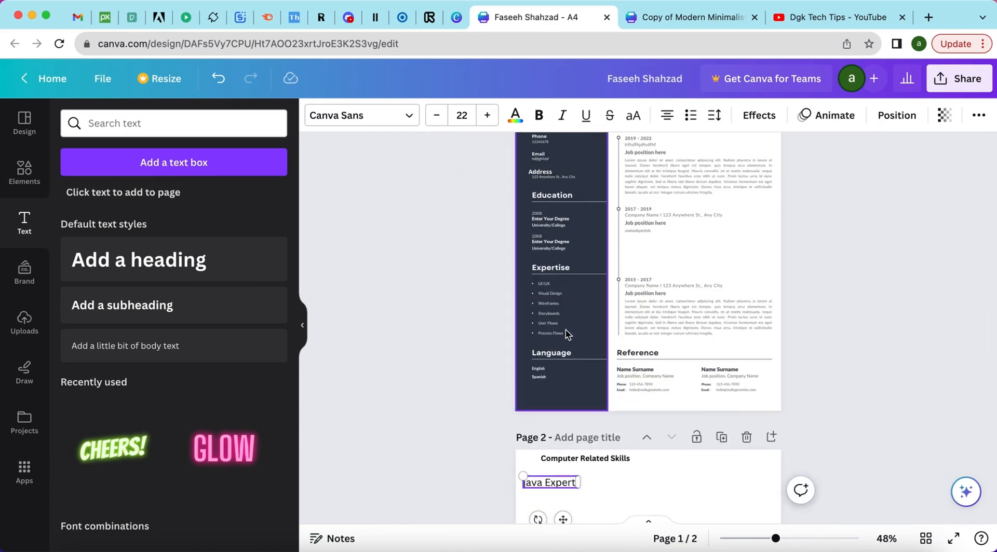
scroll(567, 333, down, 6)
scroll(565, 329, up, 9)
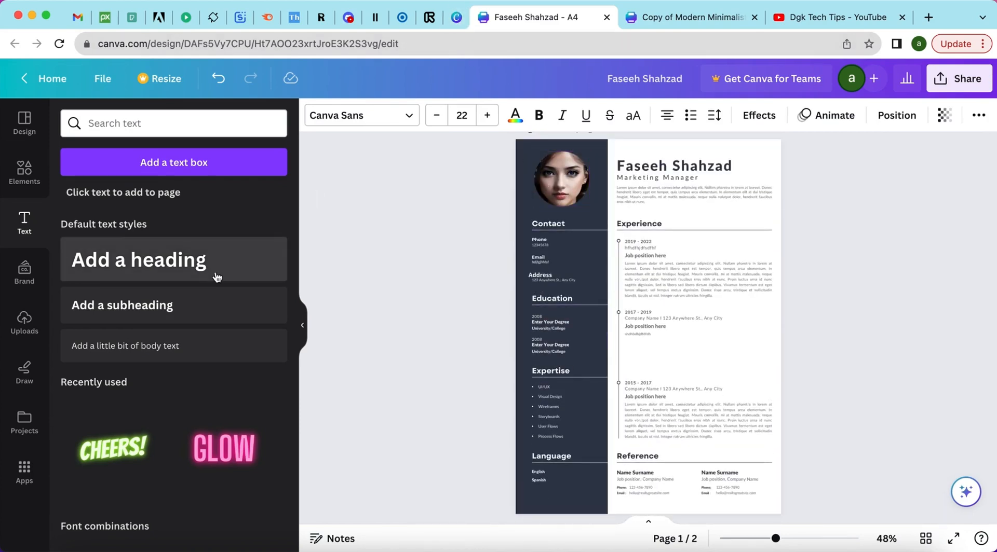
click(26, 127)
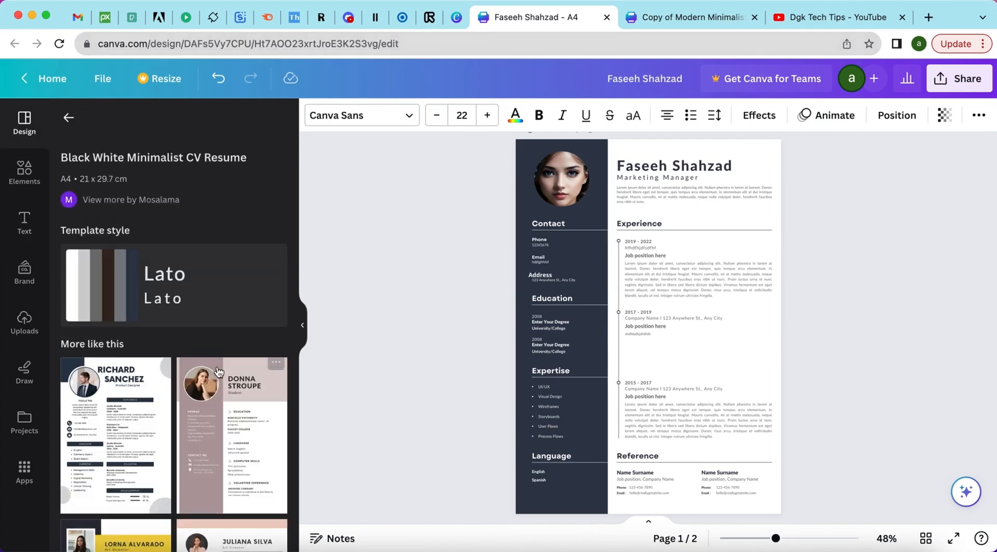
scroll(218, 371, down, 10)
scroll(218, 370, down, 5)
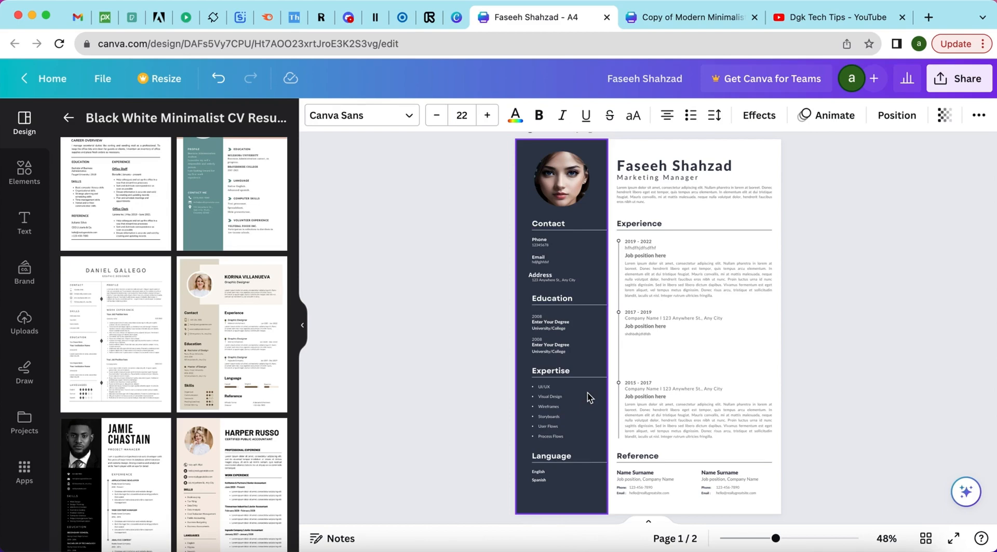
scroll(662, 326, down, 10)
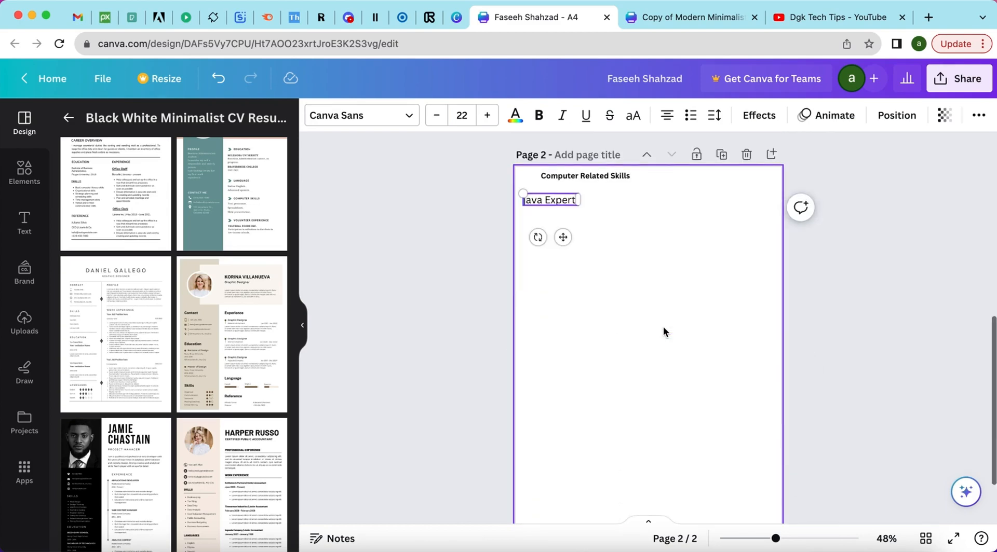
scroll(663, 326, up, 10)
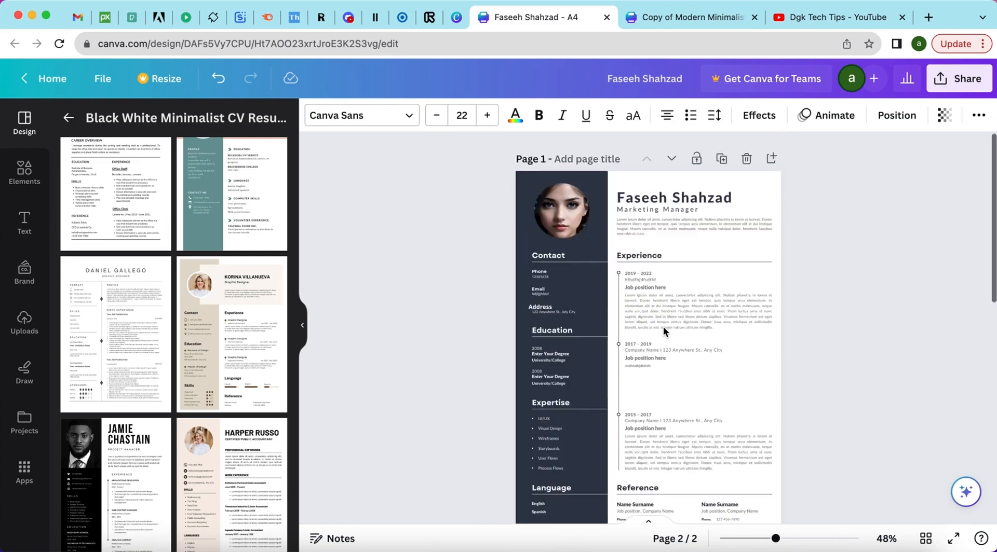
In the Share options, keep the collaboration link limited to only you.
click(953, 71)
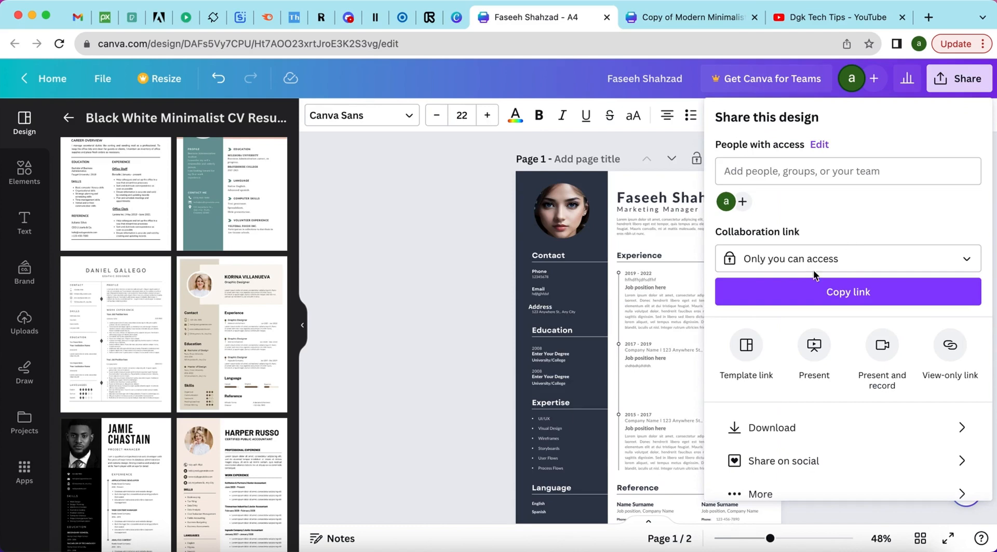
scroll(813, 279, down, 1)
click(886, 240)
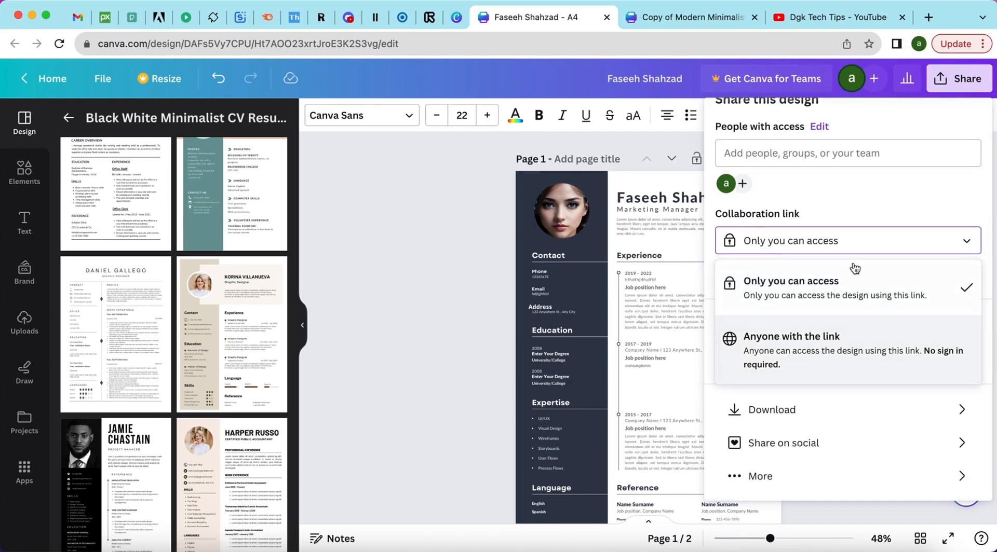
click(831, 307)
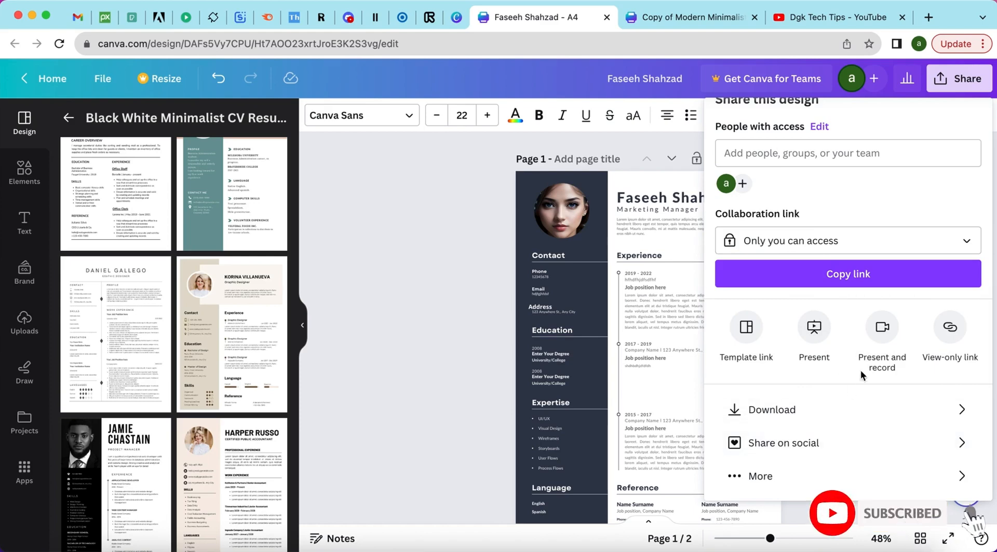
Download the CV with PDF Standard as the file type.
click(810, 416)
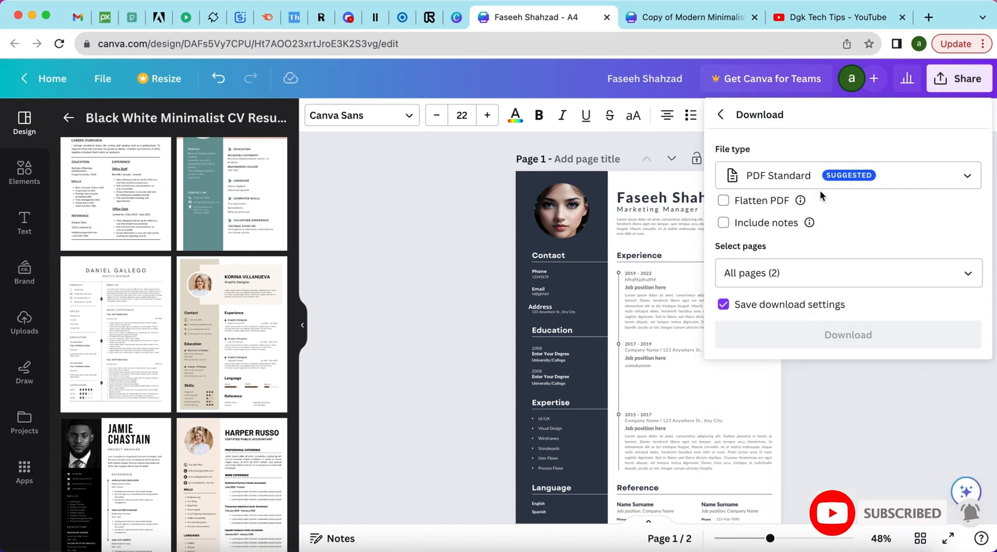
click(804, 177)
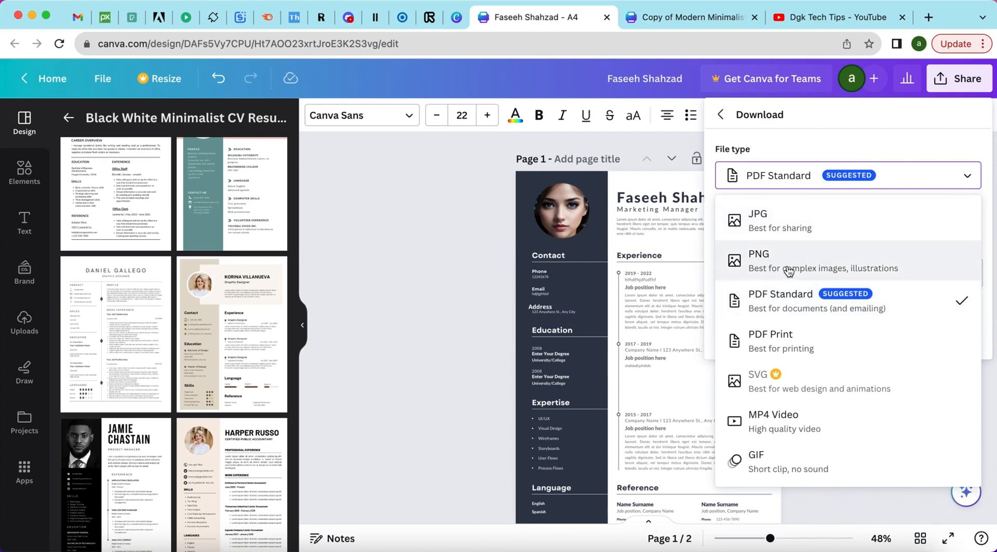
click(777, 302)
click(777, 329)
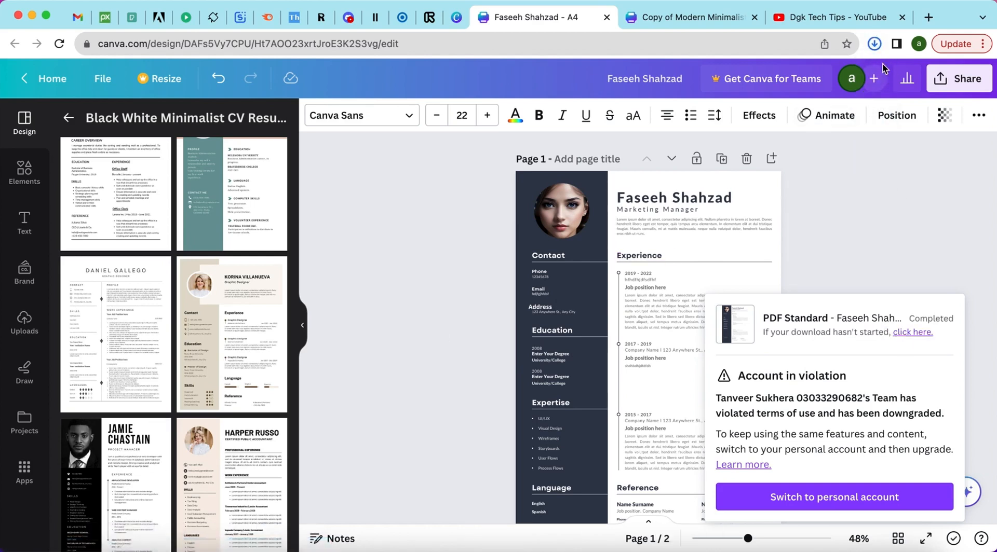
Open the downloaded CV PDF from Chrome's downloads and scroll through both pages.
click(875, 44)
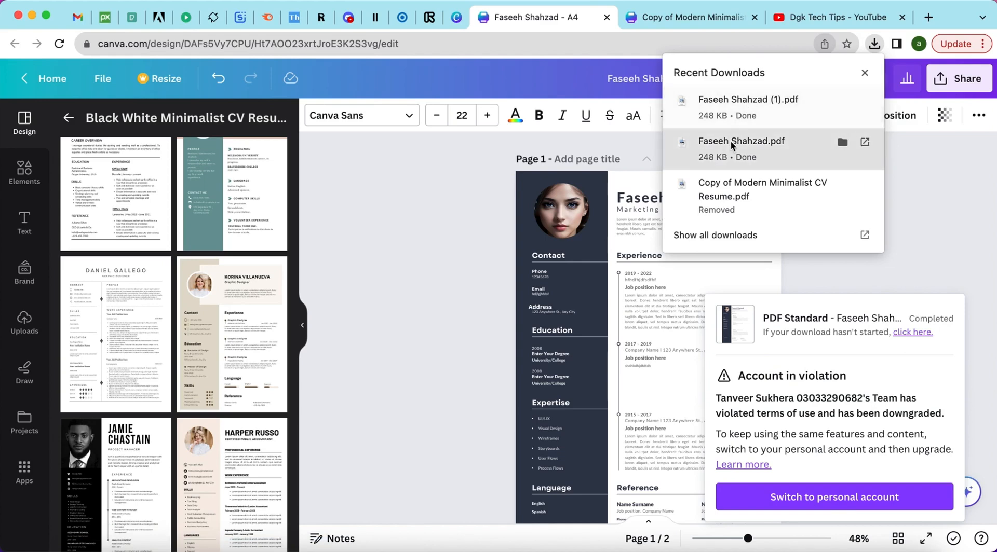
click(748, 101)
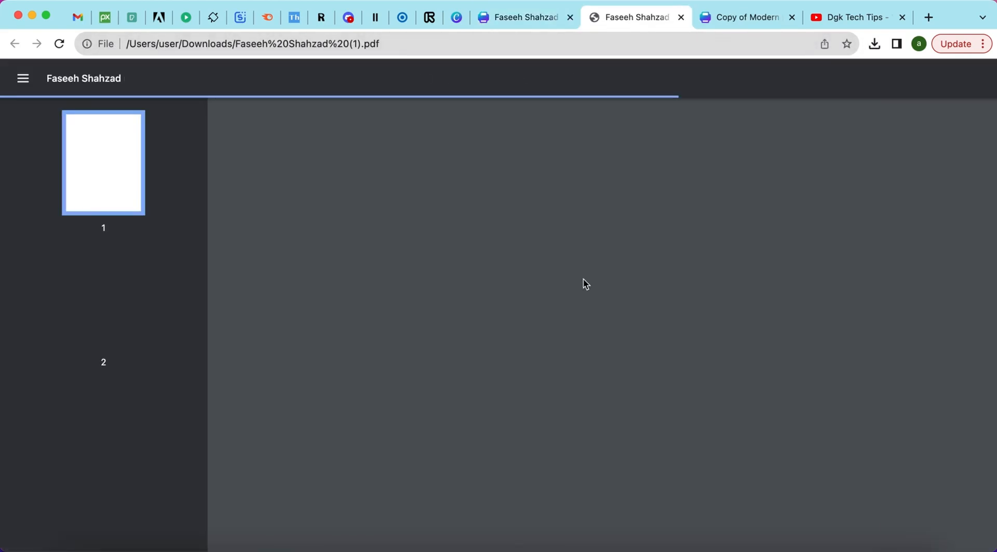
scroll(584, 279, down, 3)
scroll(584, 282, up, 3)
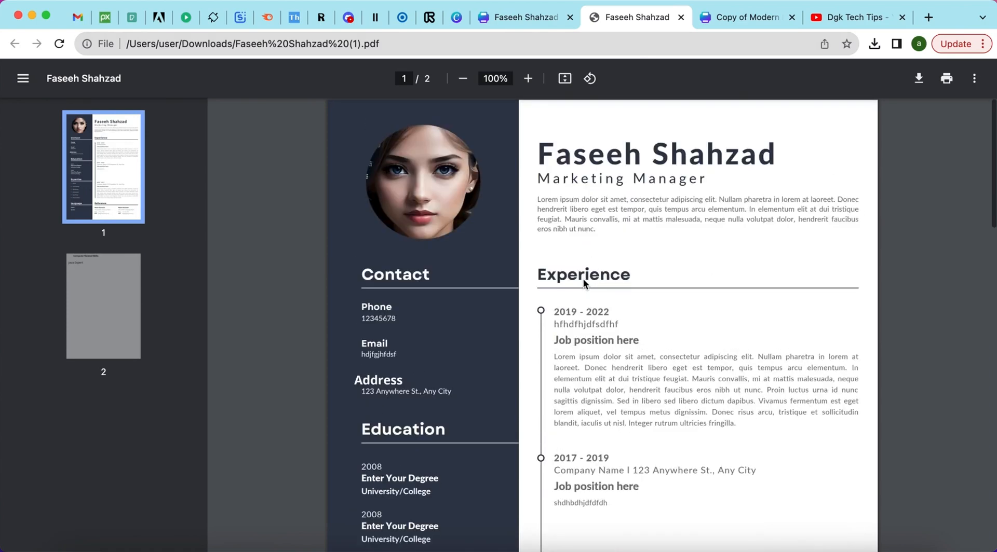
scroll(662, 275, down, 1)
scroll(662, 276, up, 1)
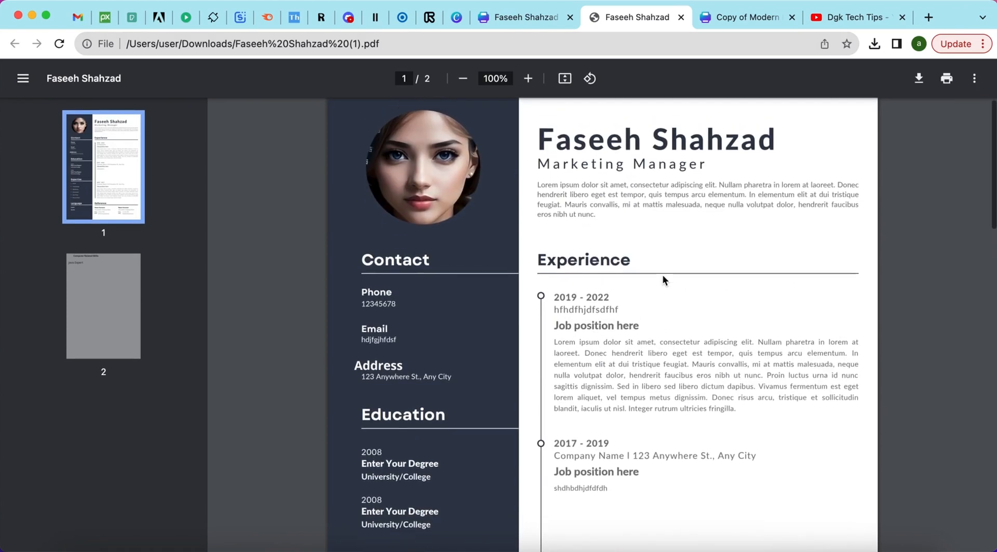
scroll(662, 275, down, 15)
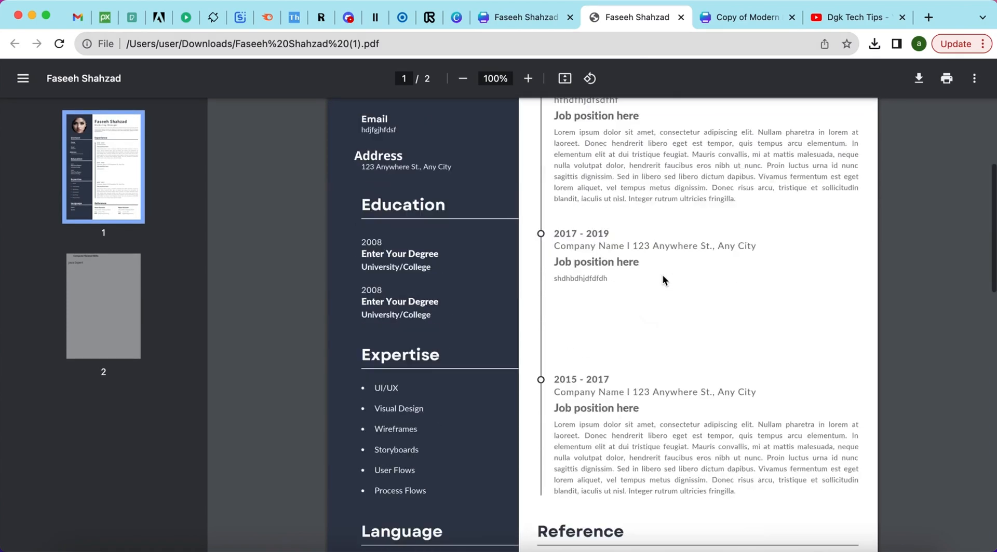
scroll(662, 275, up, 15)
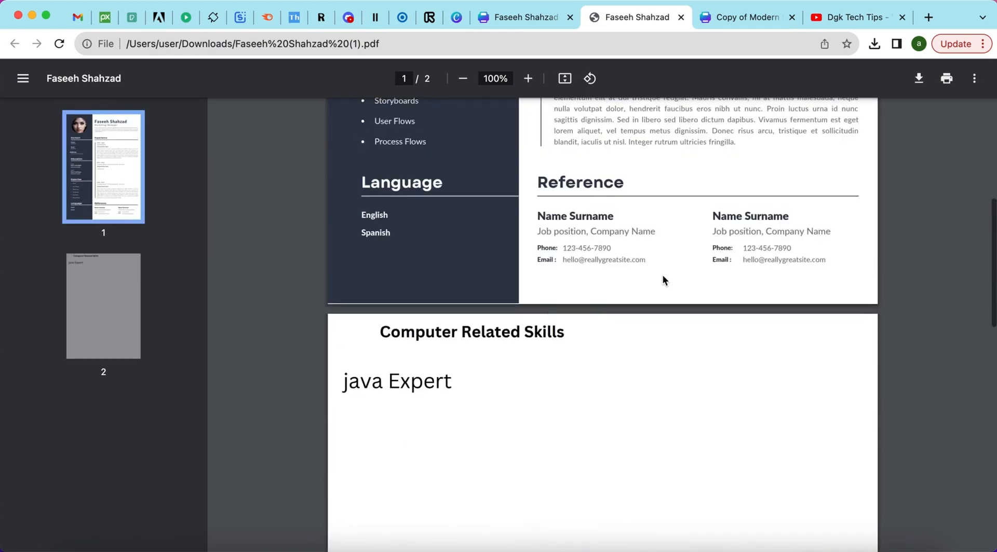
Select the name heading text in the PDF, then return to the Canva tab.
drag(619, 147, 609, 148)
triple_click(609, 148)
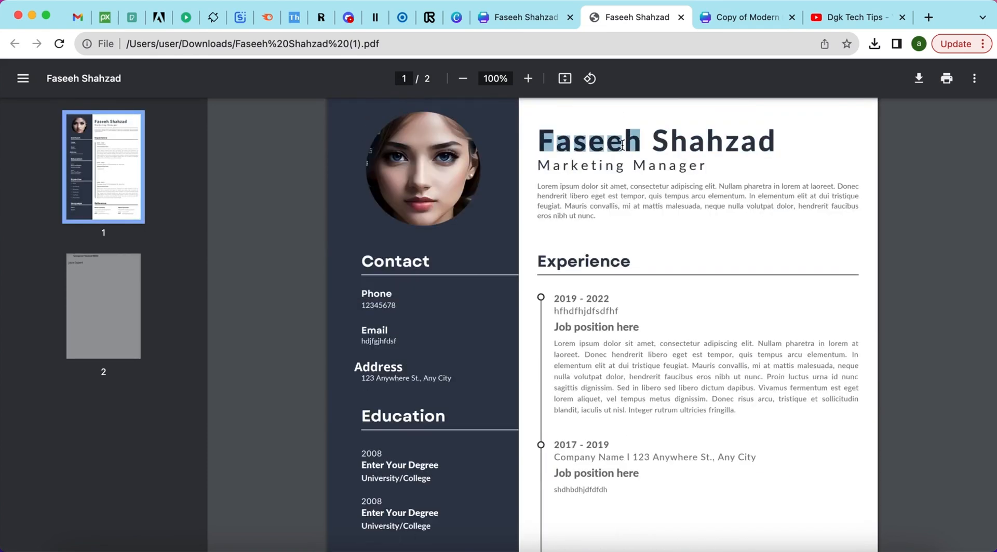
triple_click(622, 146)
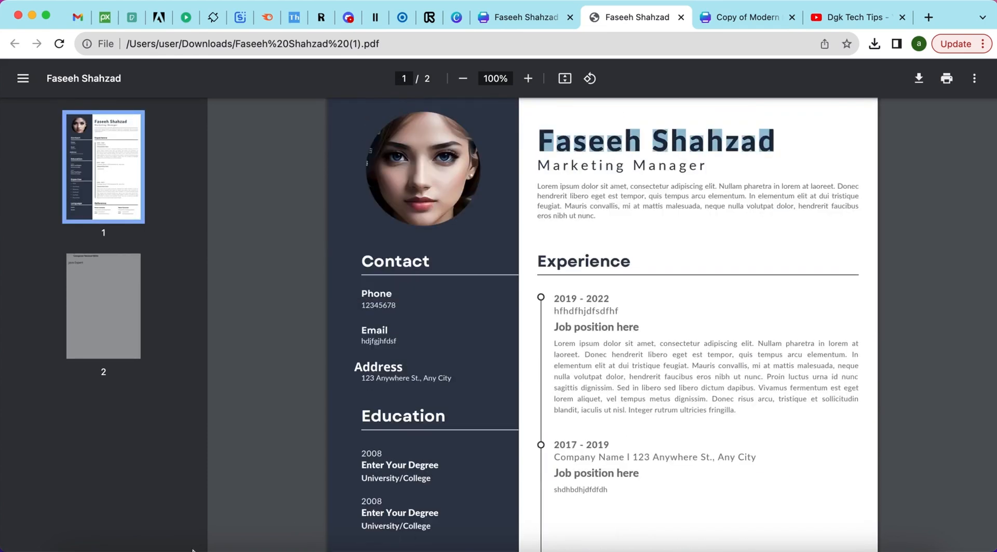
scroll(592, 258, up, 1)
click(596, 250)
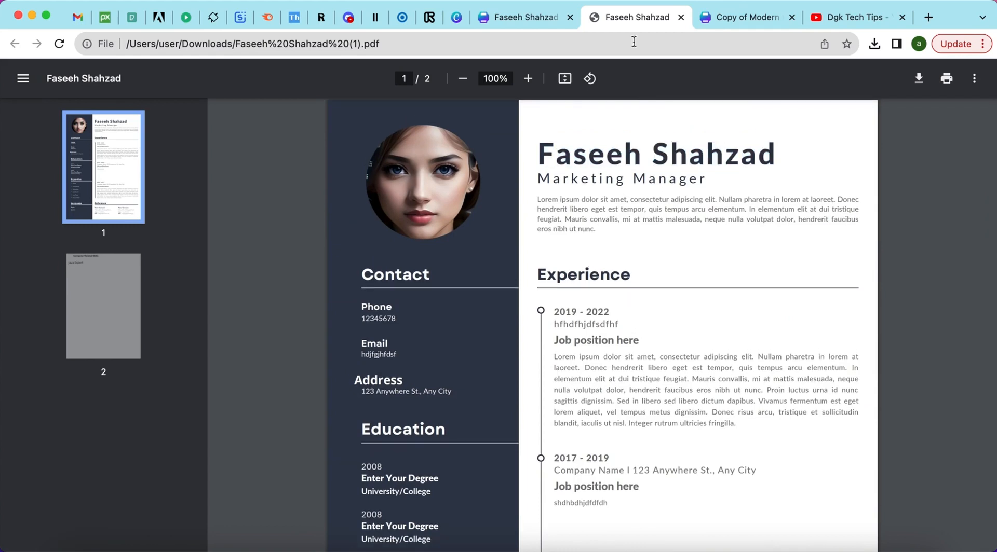
click(542, 21)
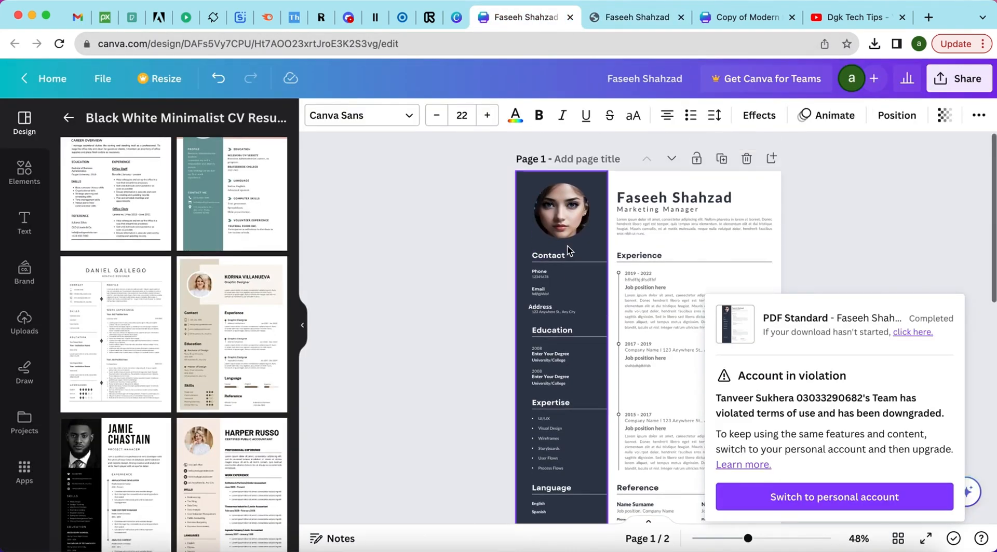
Replace page 1's name heading with the new name, then go back to the PDF tab.
click(658, 195)
click(658, 195)
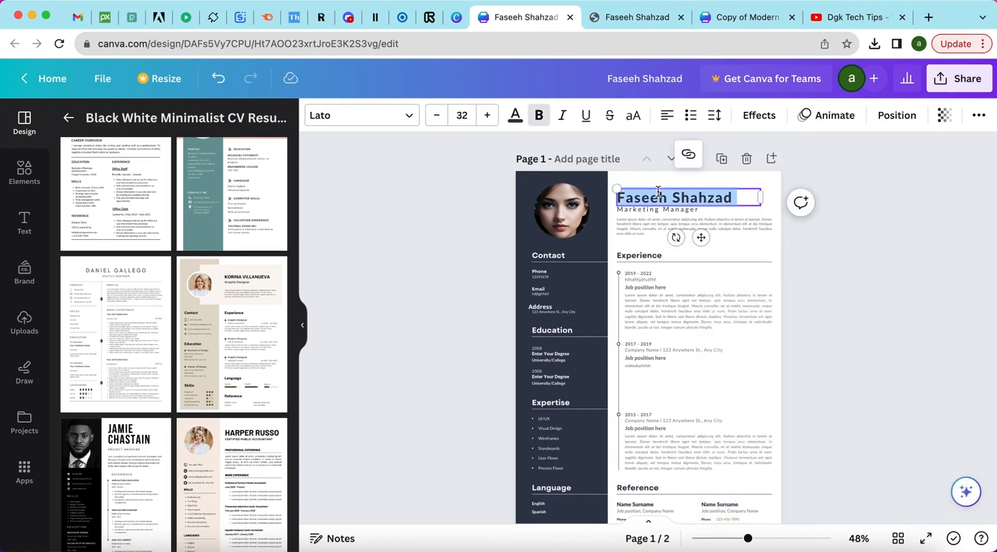
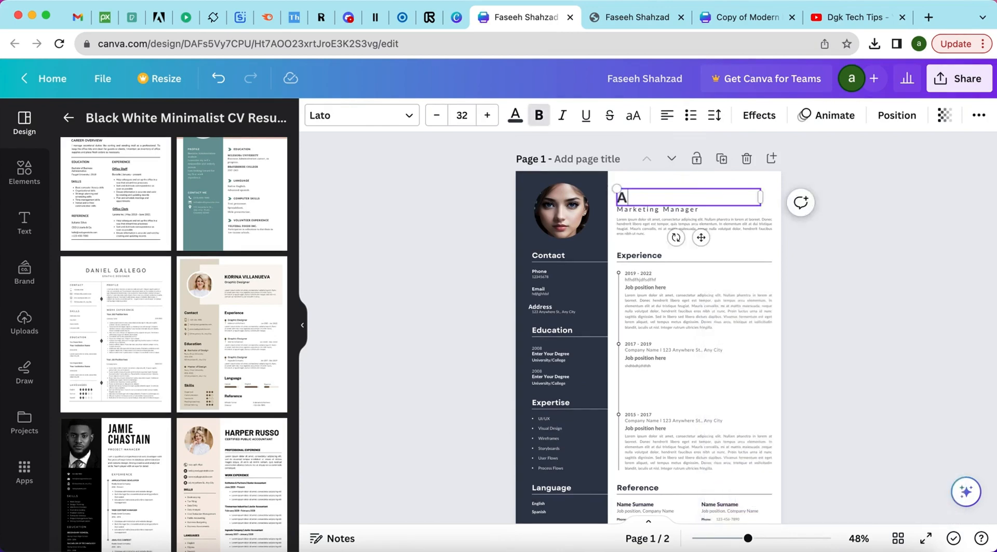
click(663, 279)
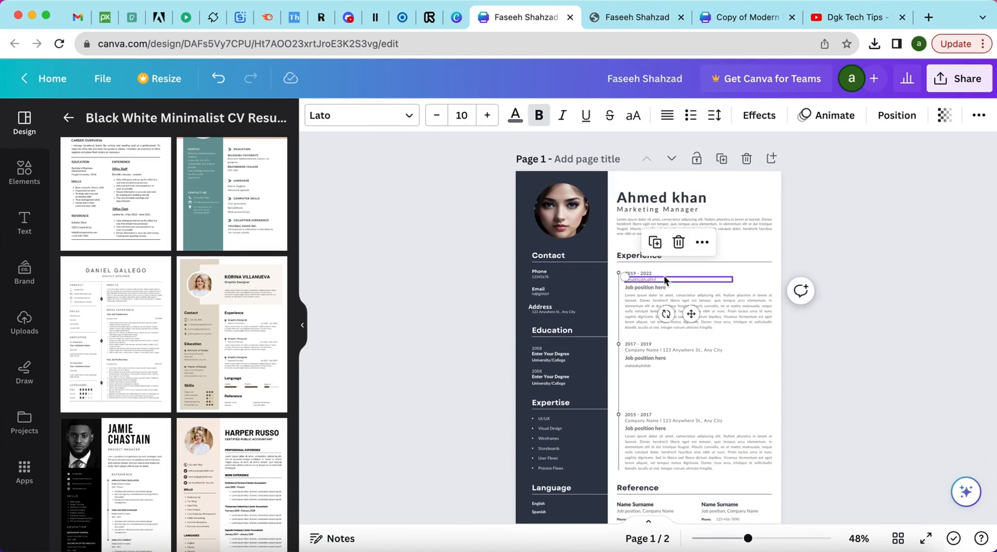
scroll(664, 279, down, 10)
scroll(664, 280, up, 10)
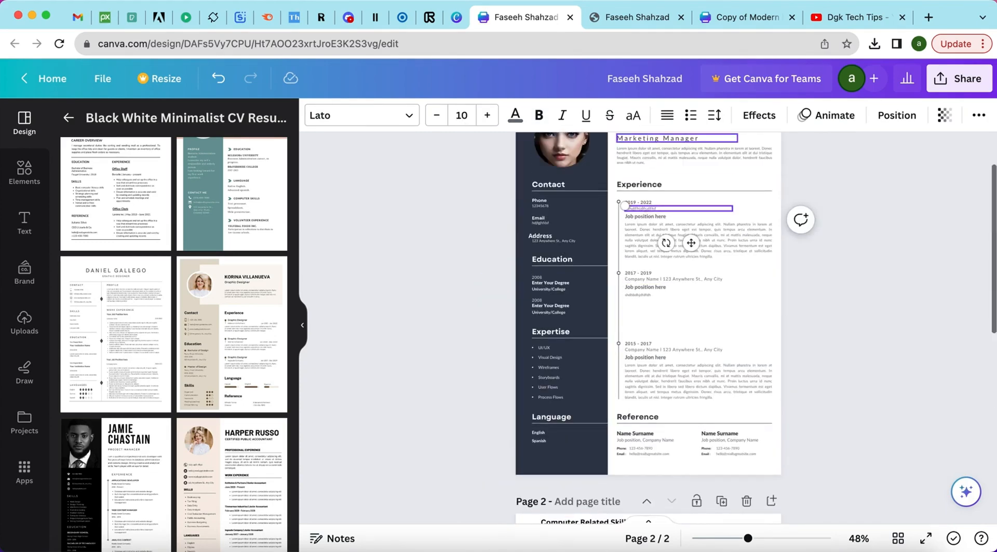
click(610, 17)
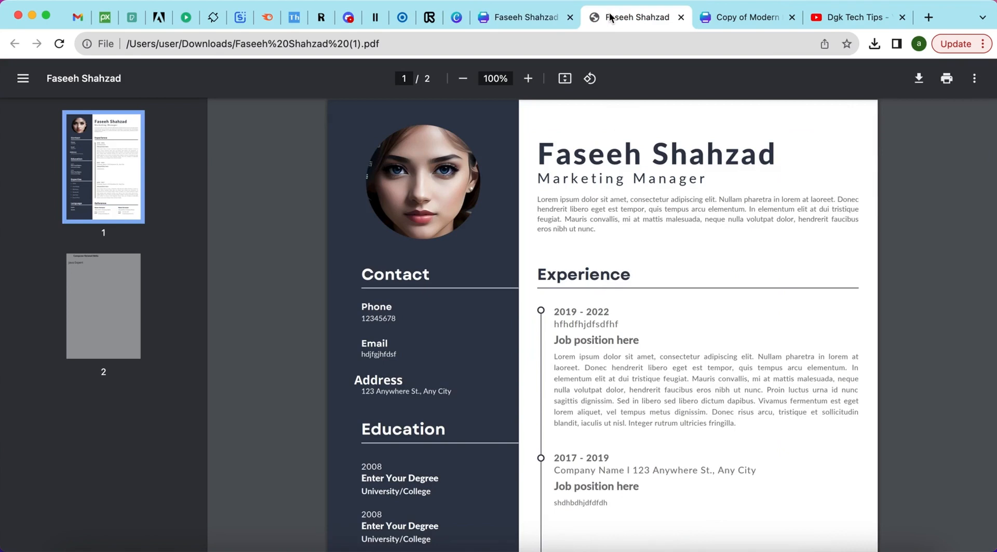